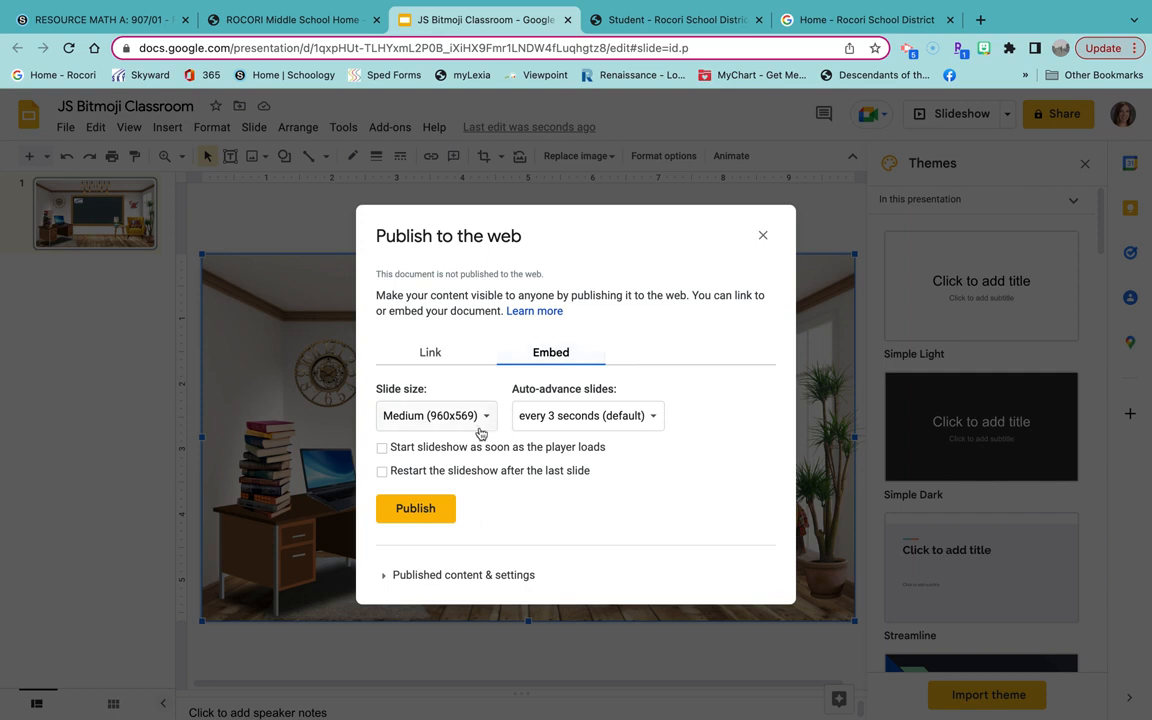
Publish the presentation to the web as a Medium (960x569) embed advancing every 3 seconds, and copy its embed code
left_click(657, 418)
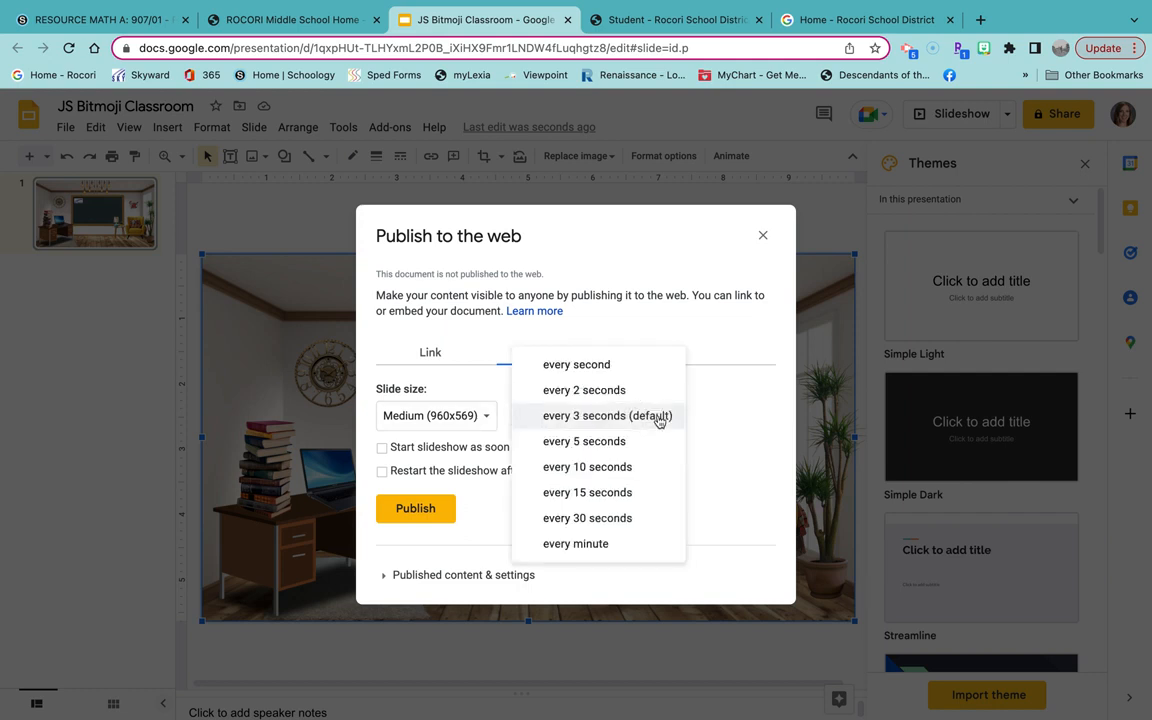
left_click(720, 400)
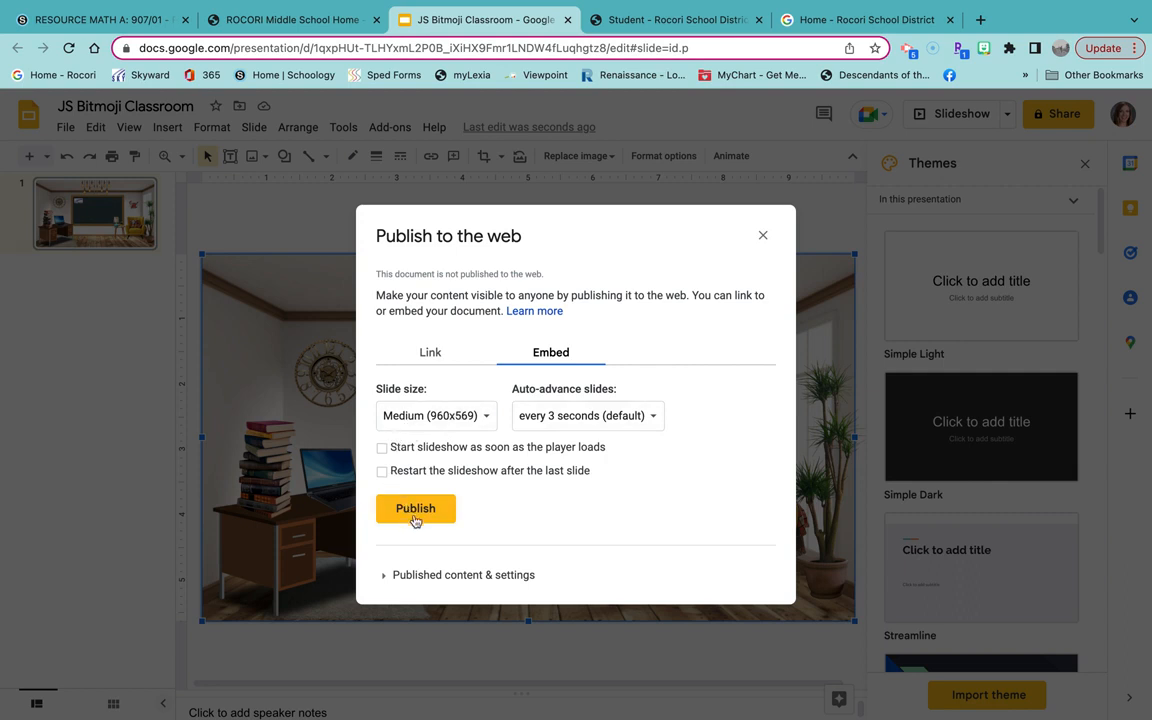
left_click(383, 575)
left_click(418, 496)
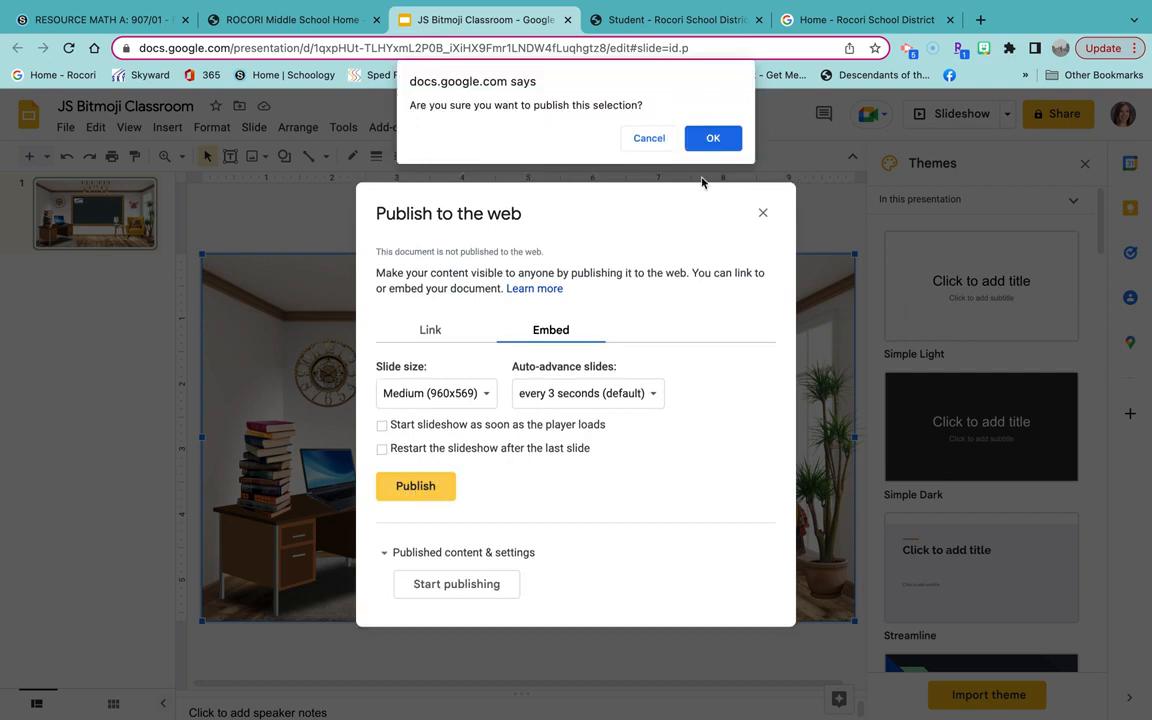
left_click(705, 139)
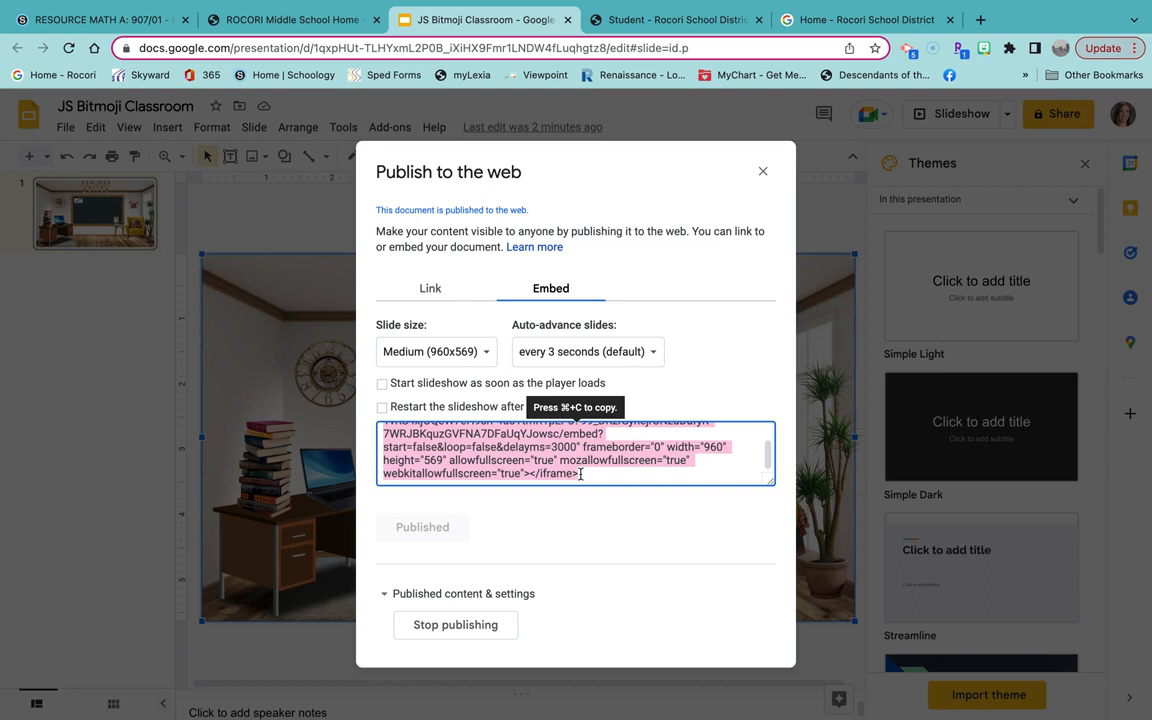
Switch to the RESOURCE MATH A course in Schoology and start a new materials page titled "Classrom Links"
left_click(146, 19)
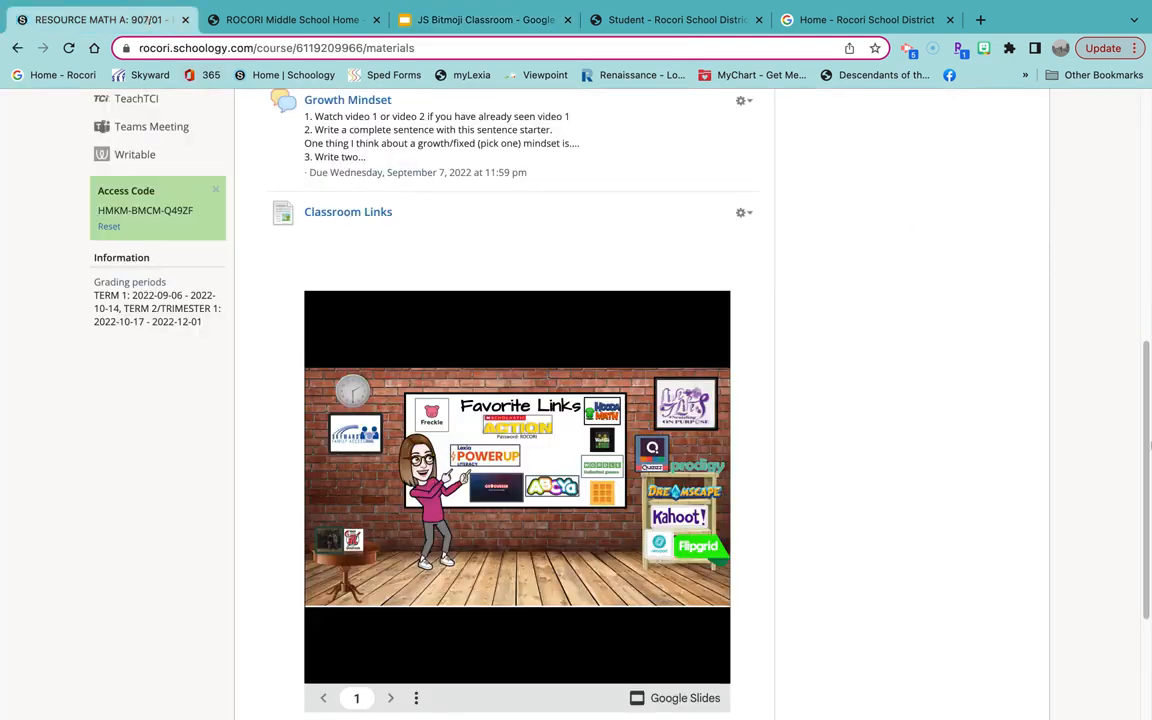
scroll(1139, 360, "up", 10)
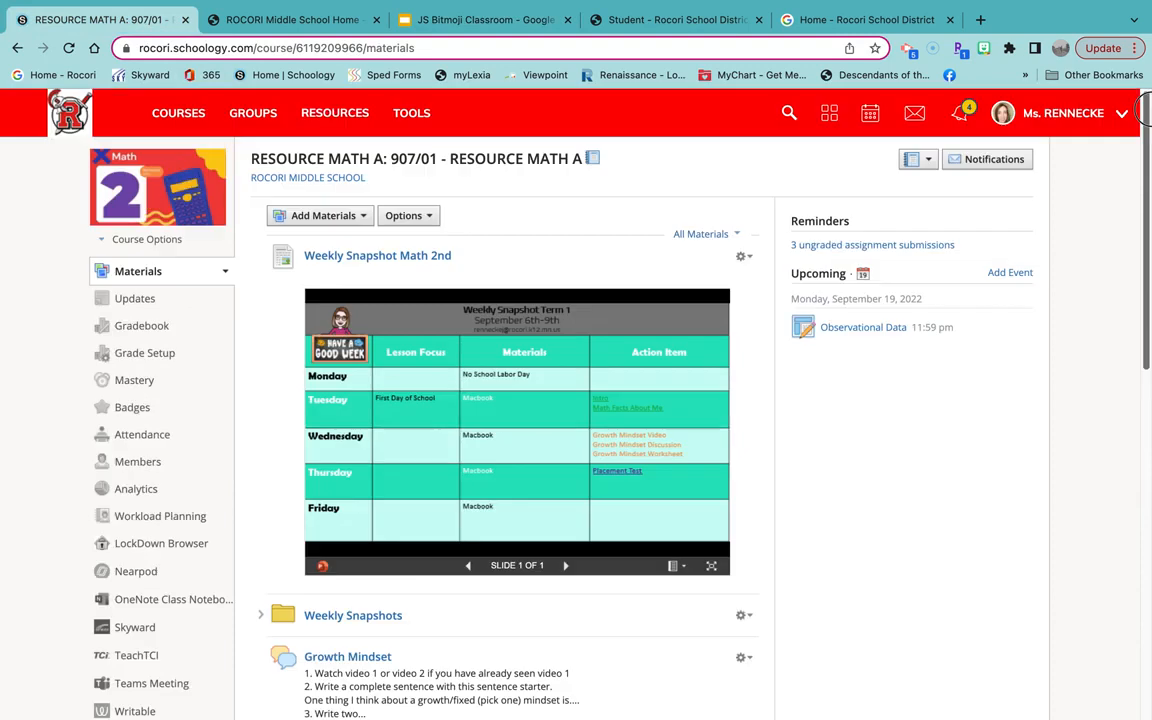
left_click(366, 216)
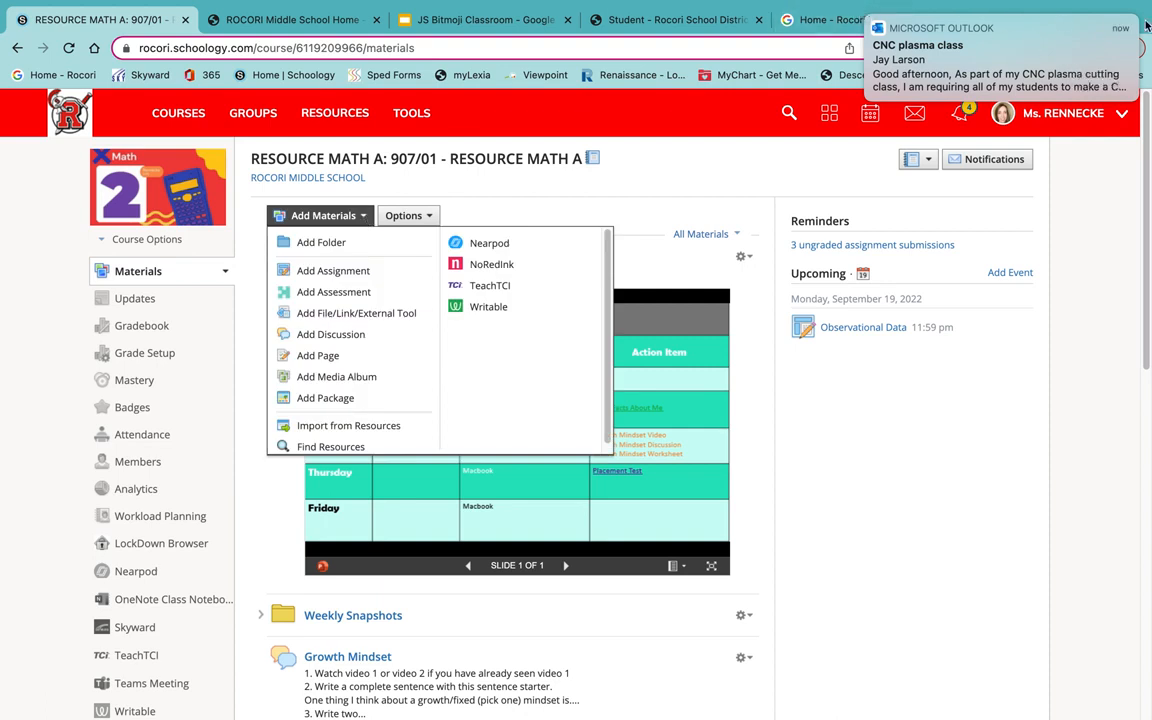
mouse_move(1124, 34)
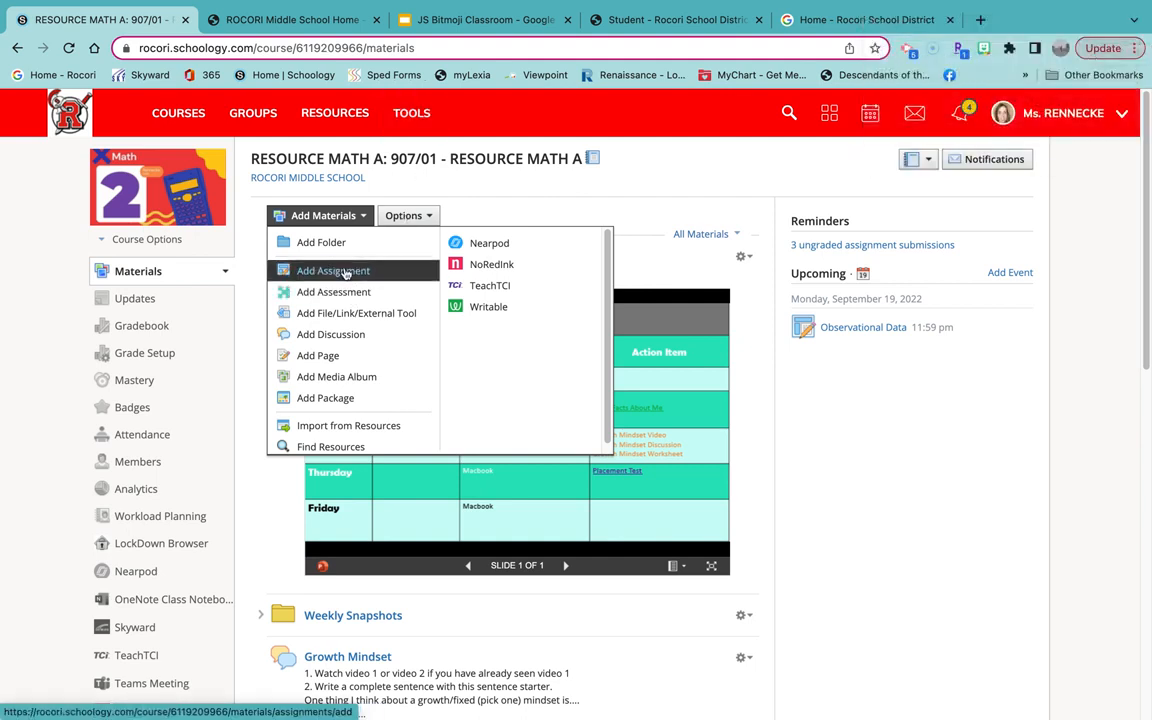
left_click(318, 356)
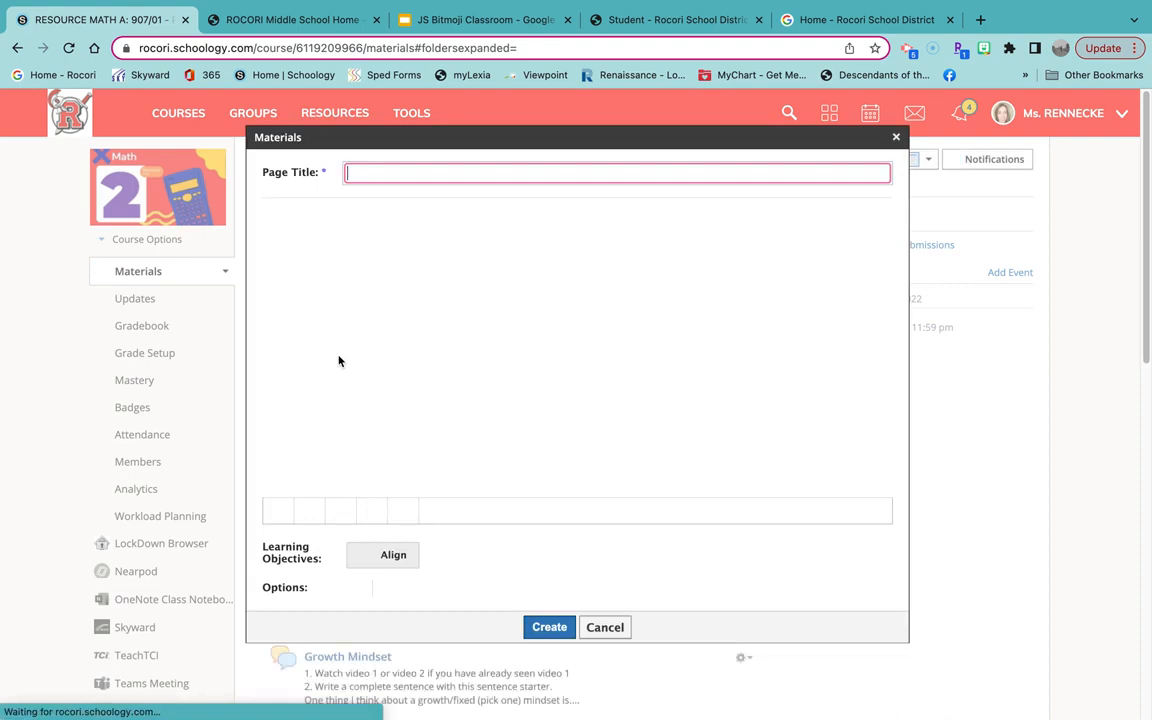
type("Classr")
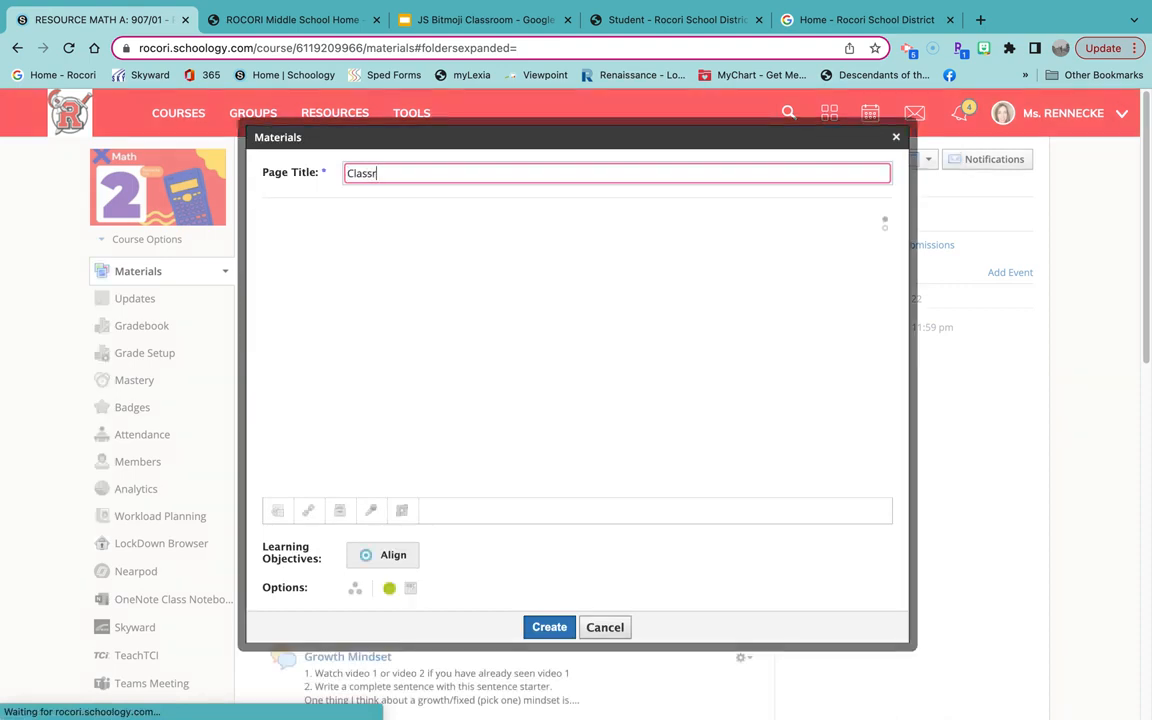
type("om Links")
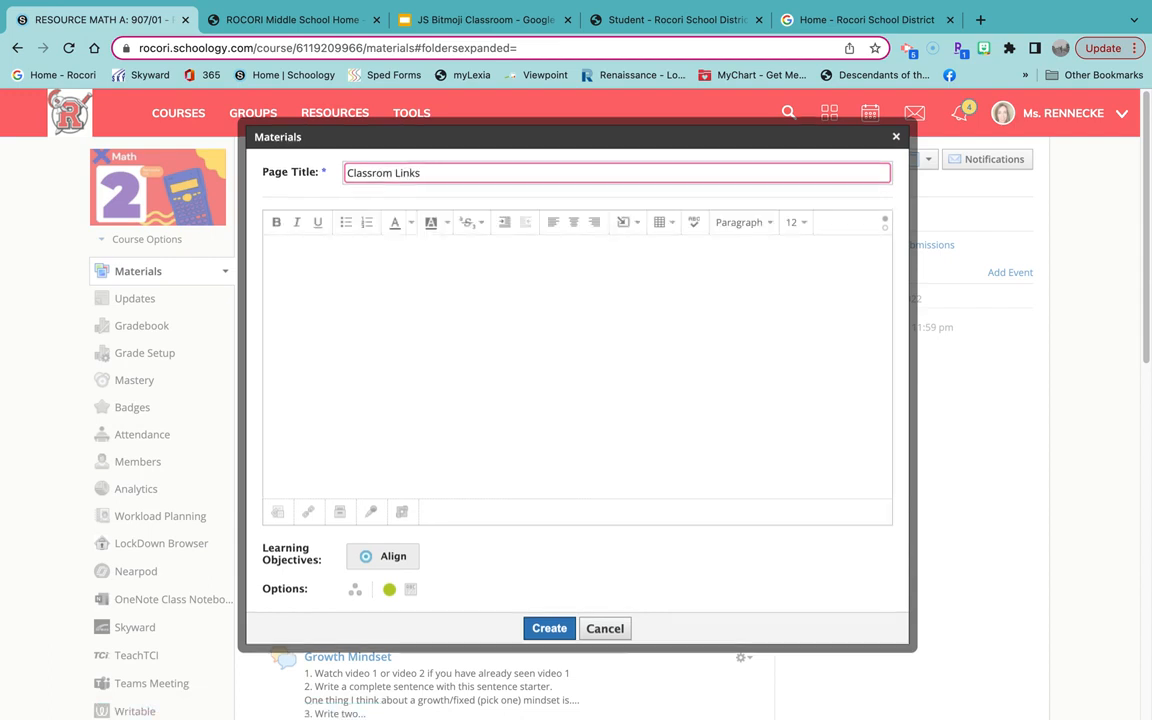
Insert the copied Google Slides embed code into the page body as media from the web
left_click(634, 223)
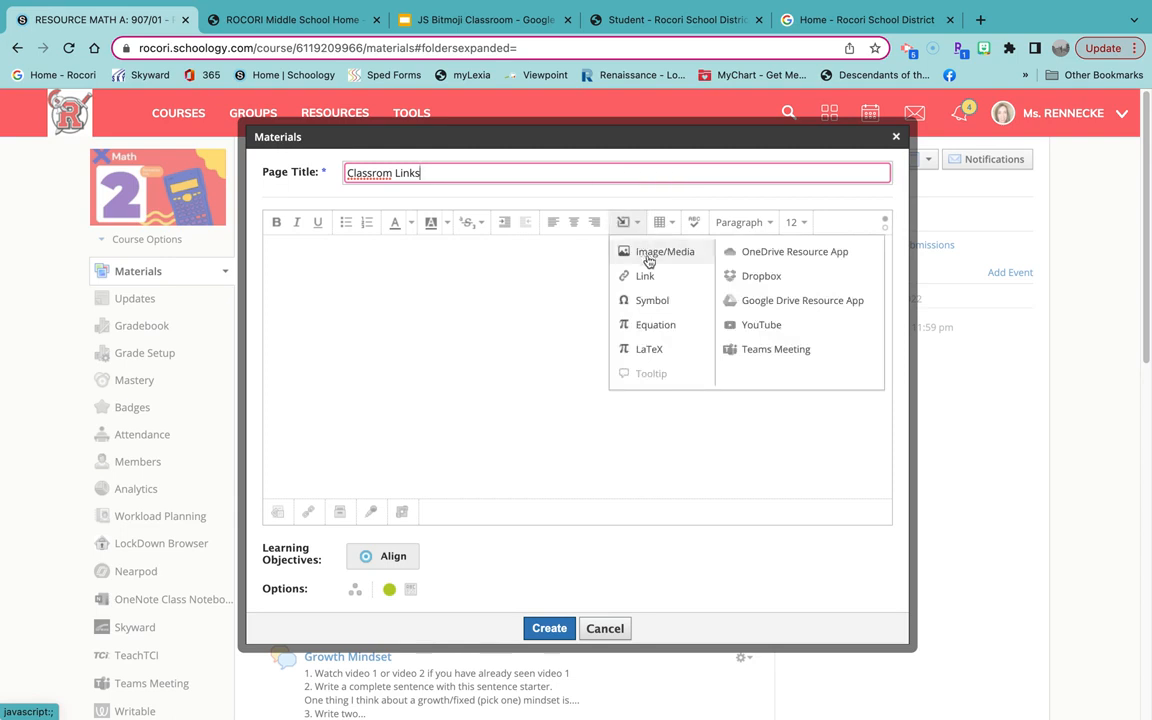
left_click(648, 257)
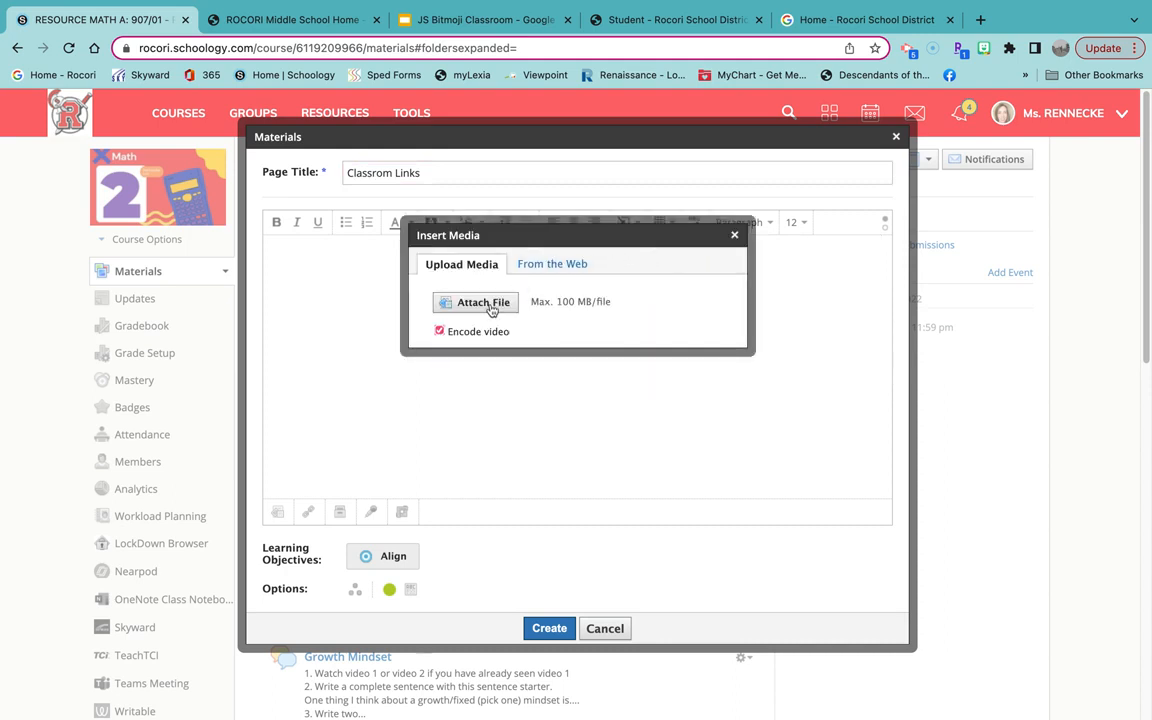
left_click(533, 266)
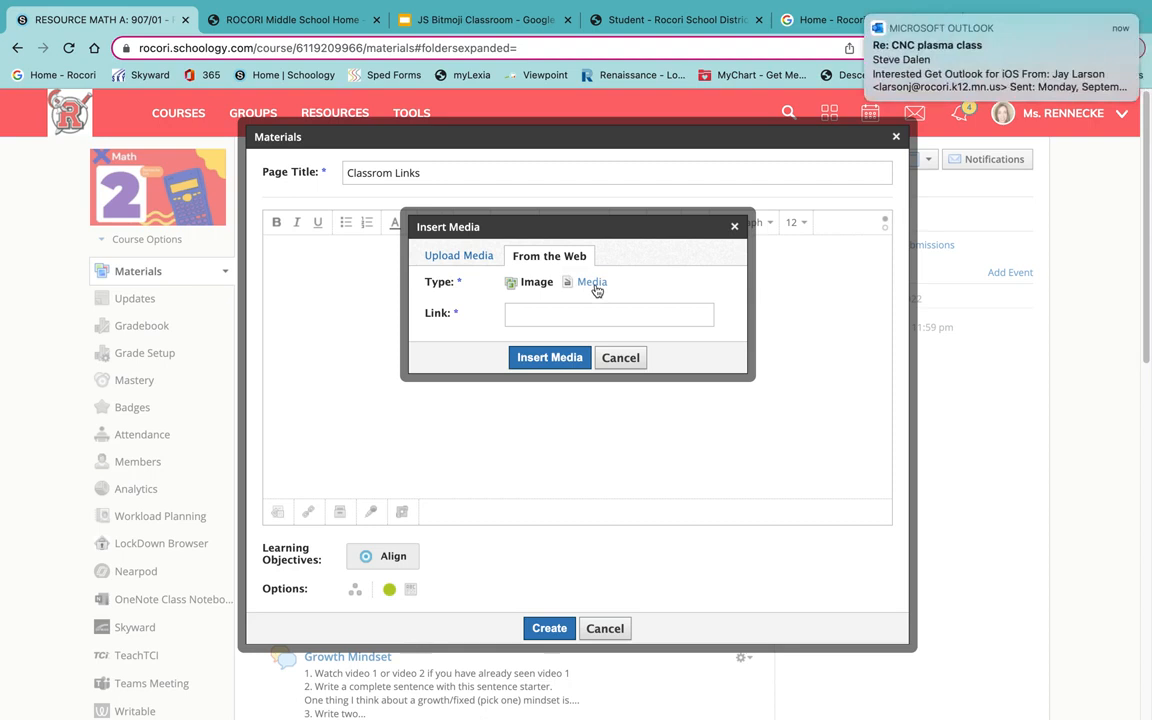
left_click(869, 18)
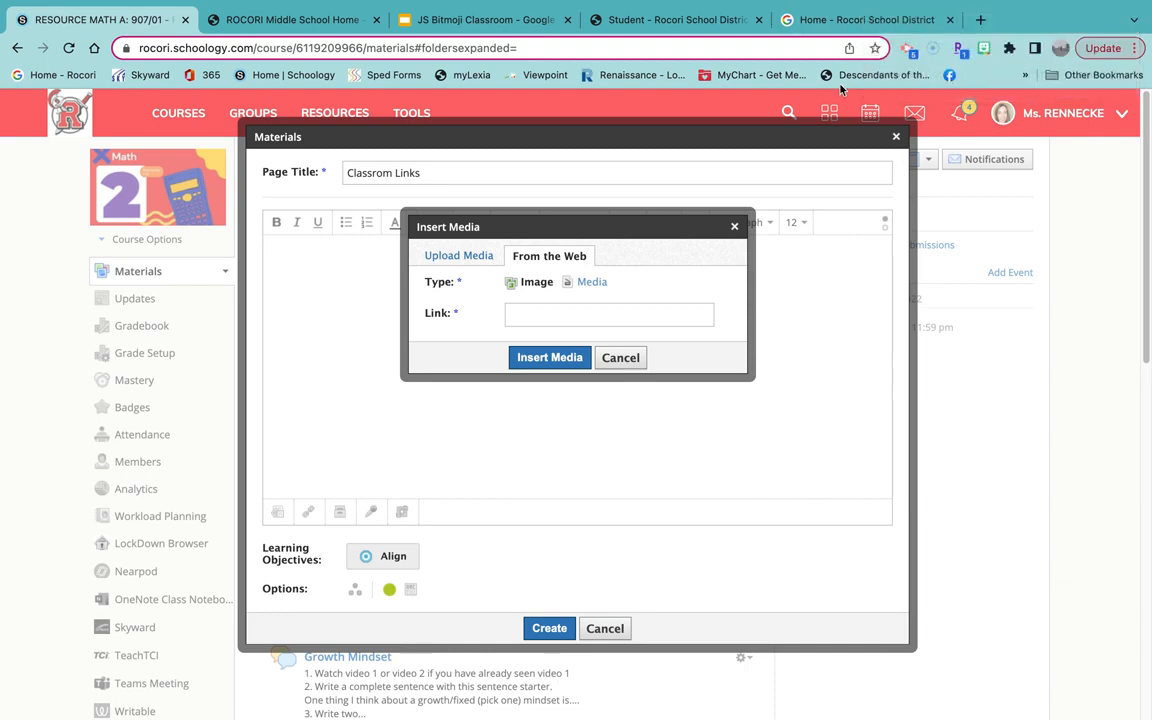
left_click(630, 315)
left_click(592, 285)
left_click(537, 315)
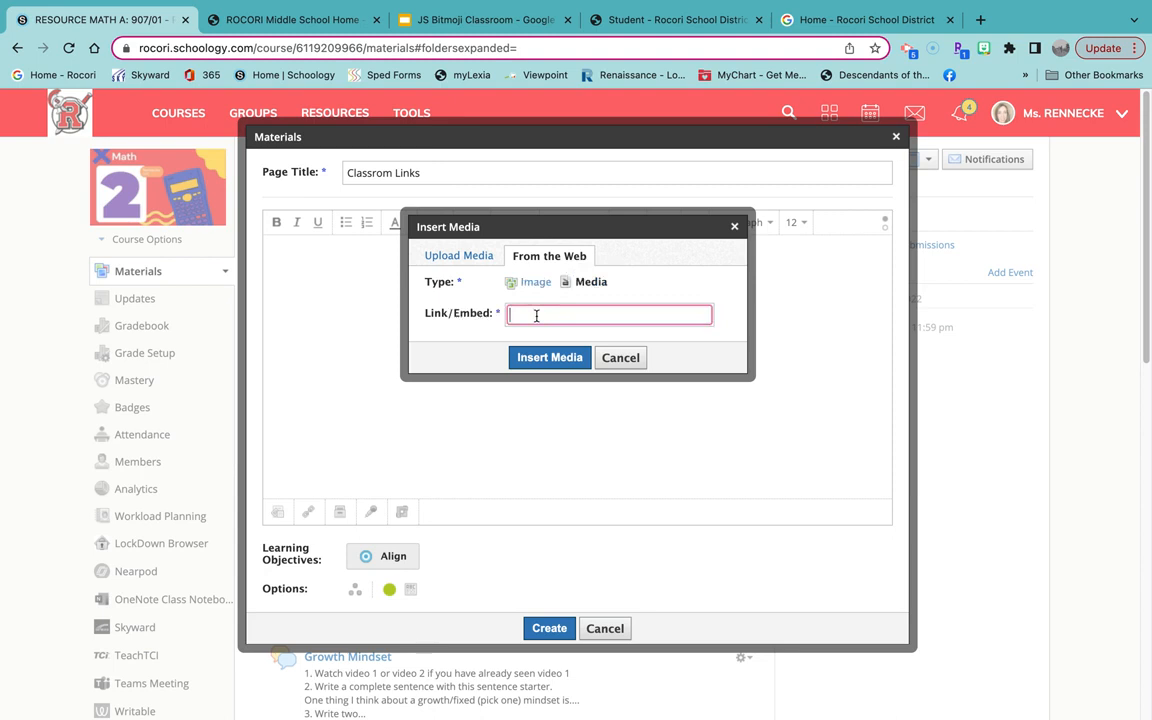
key("super+v")
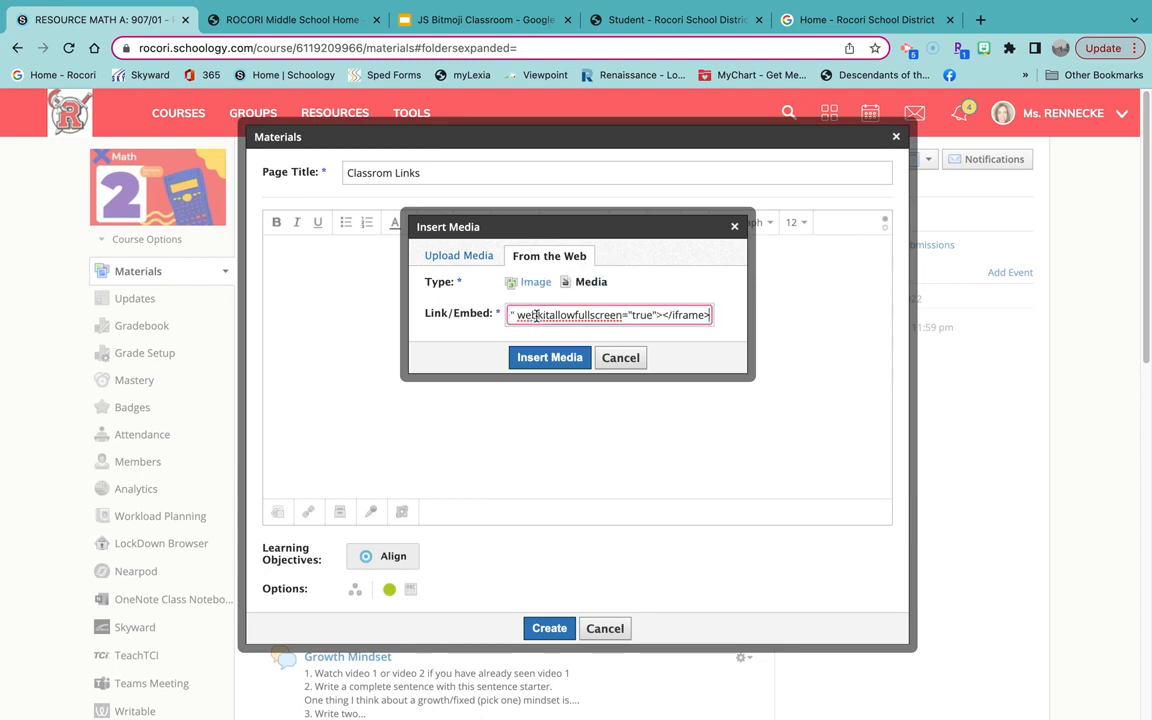
left_click(549, 358)
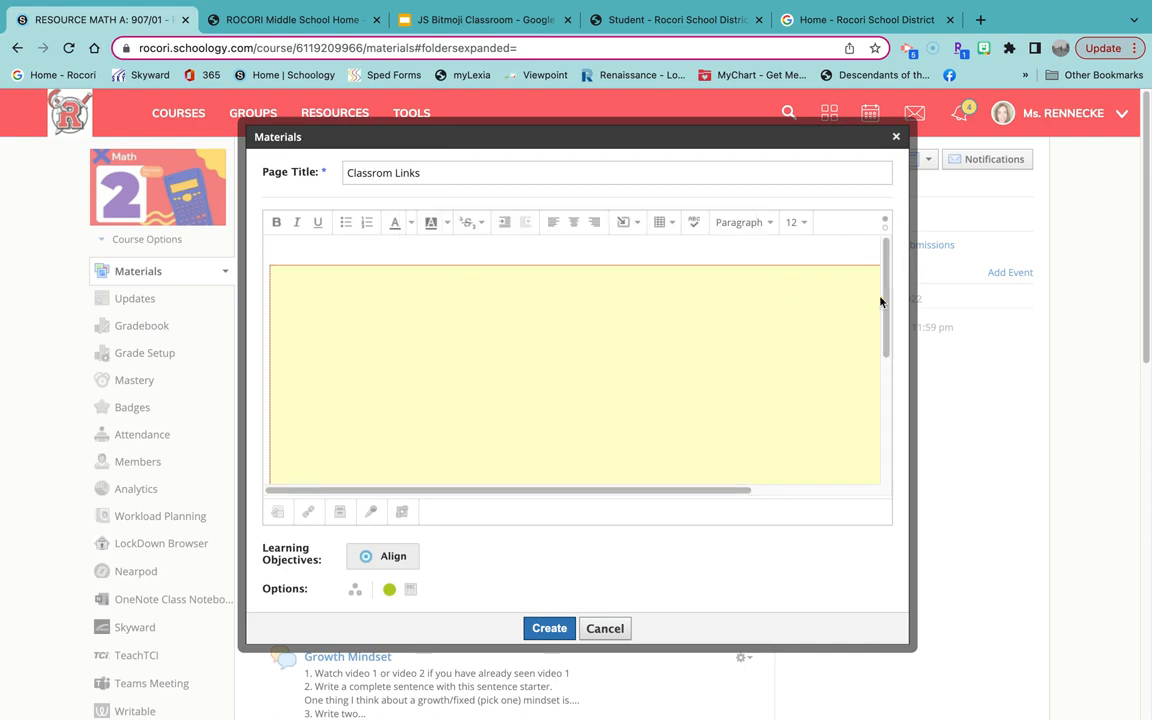
Set the embedded presentation's width to 800 with proportions constrained, check its preview and apply the new size
left_click_drag(886, 300, 862, 235)
left_click(715, 401)
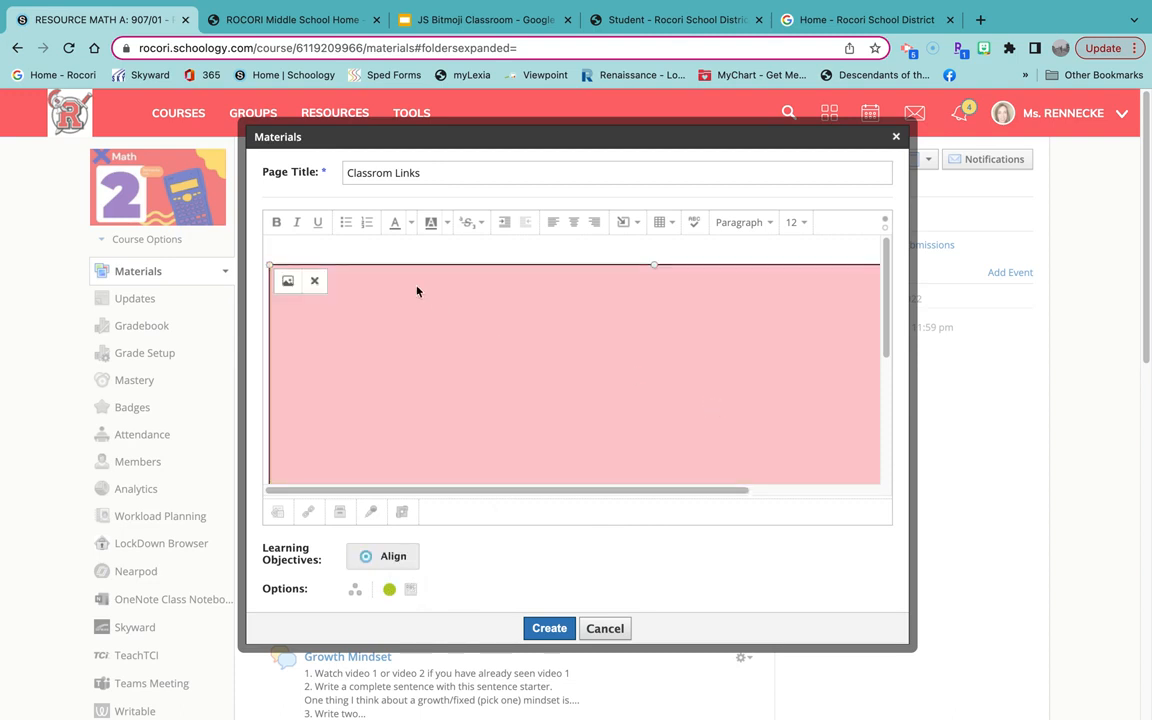
left_click(289, 282)
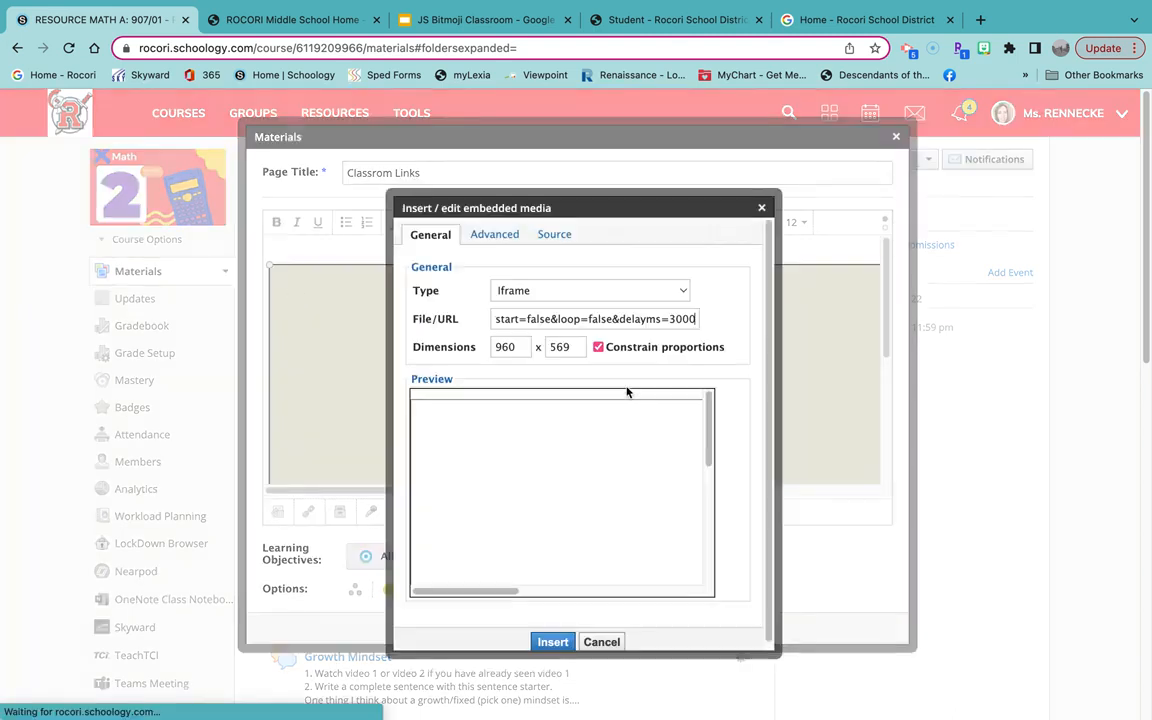
left_click(499, 348)
left_click_drag(499, 348, 528, 348)
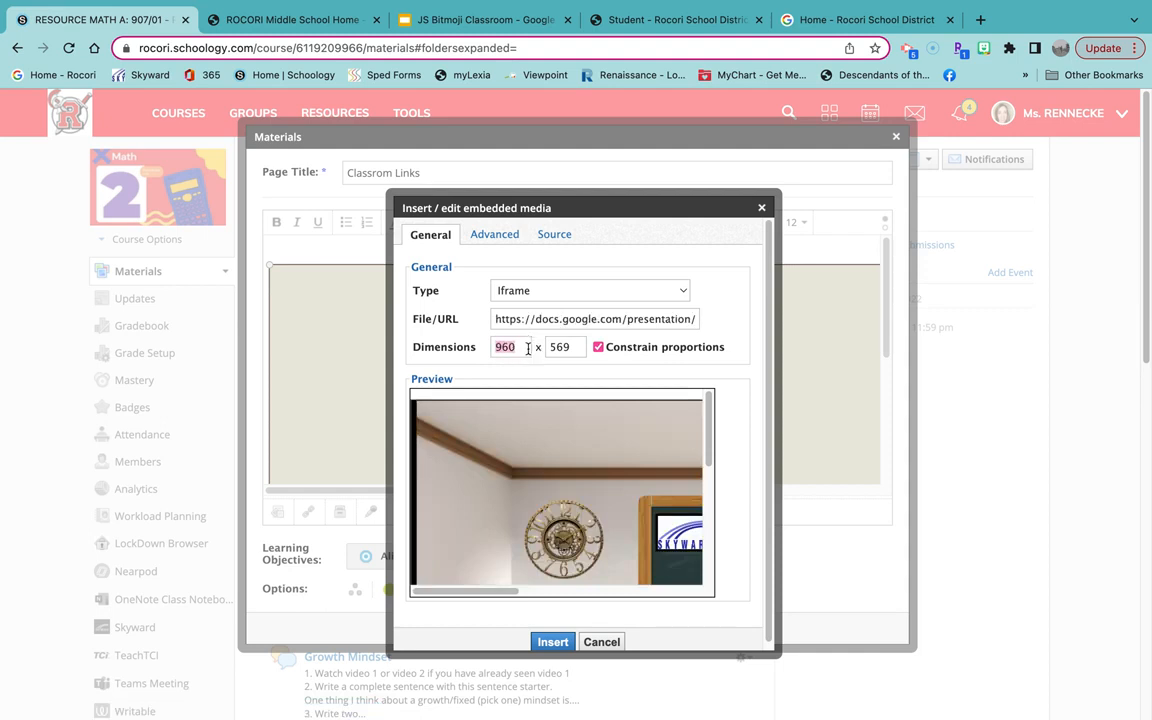
type("800")
left_click(716, 378)
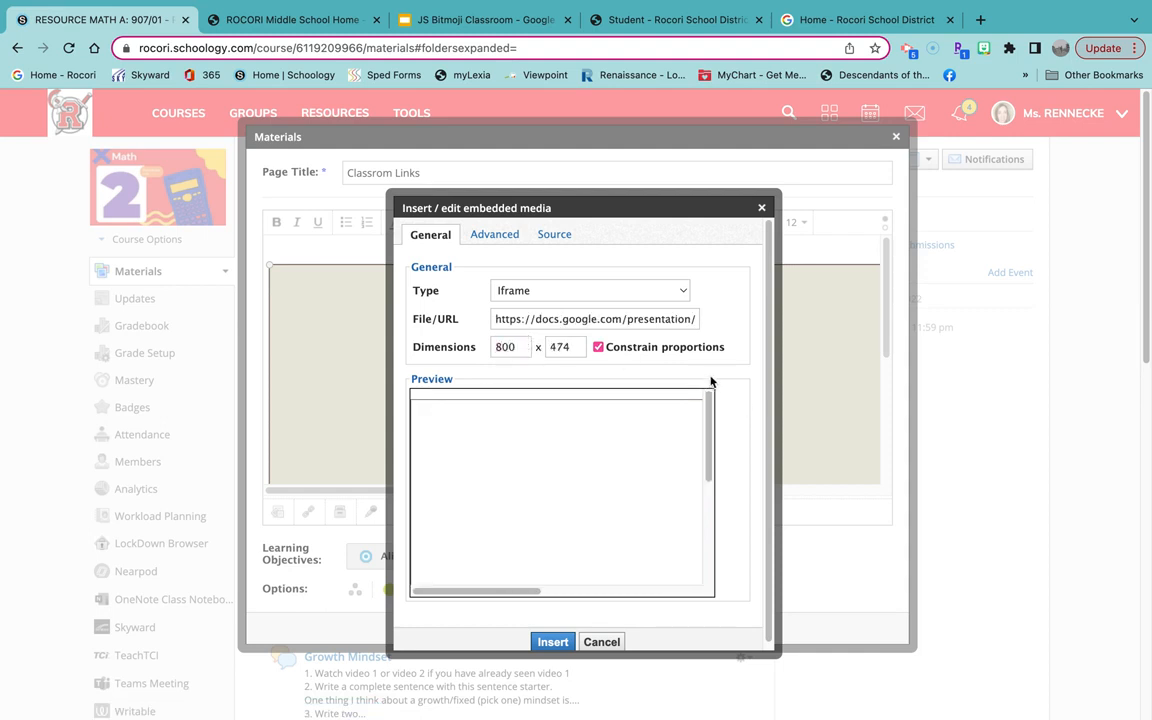
left_click_drag(708, 443, 708, 538)
left_click_drag(550, 590, 666, 590)
left_click_drag(708, 540, 708, 437)
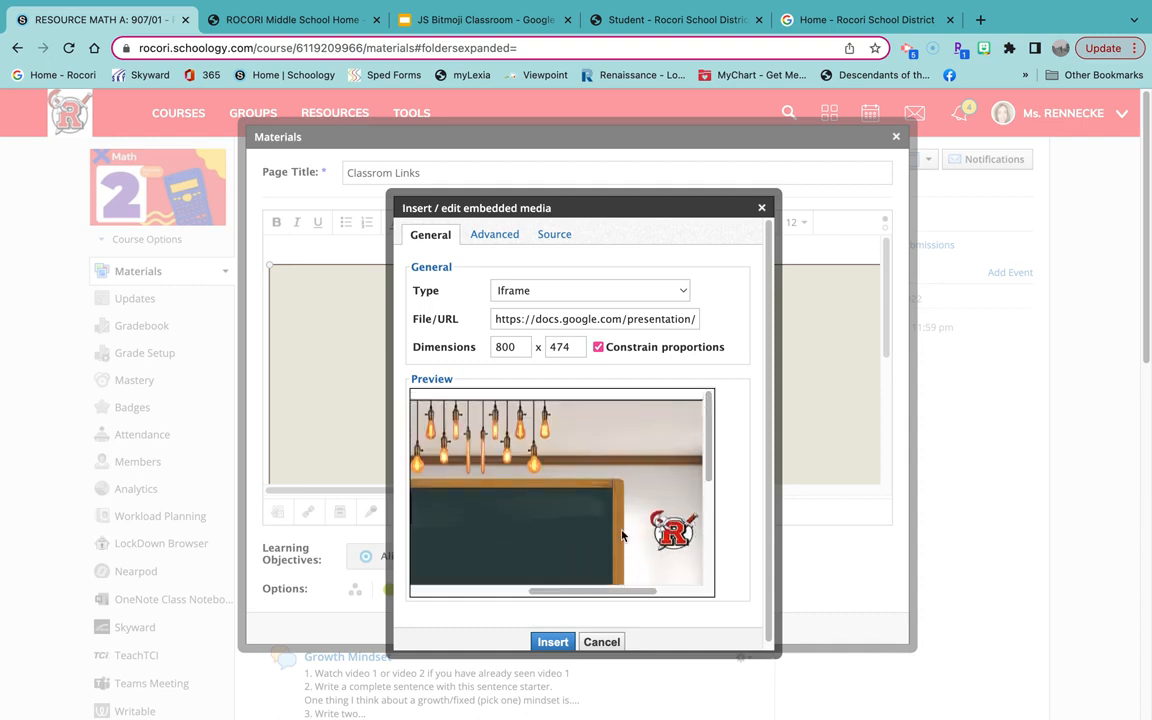
left_click_drag(579, 591, 424, 587)
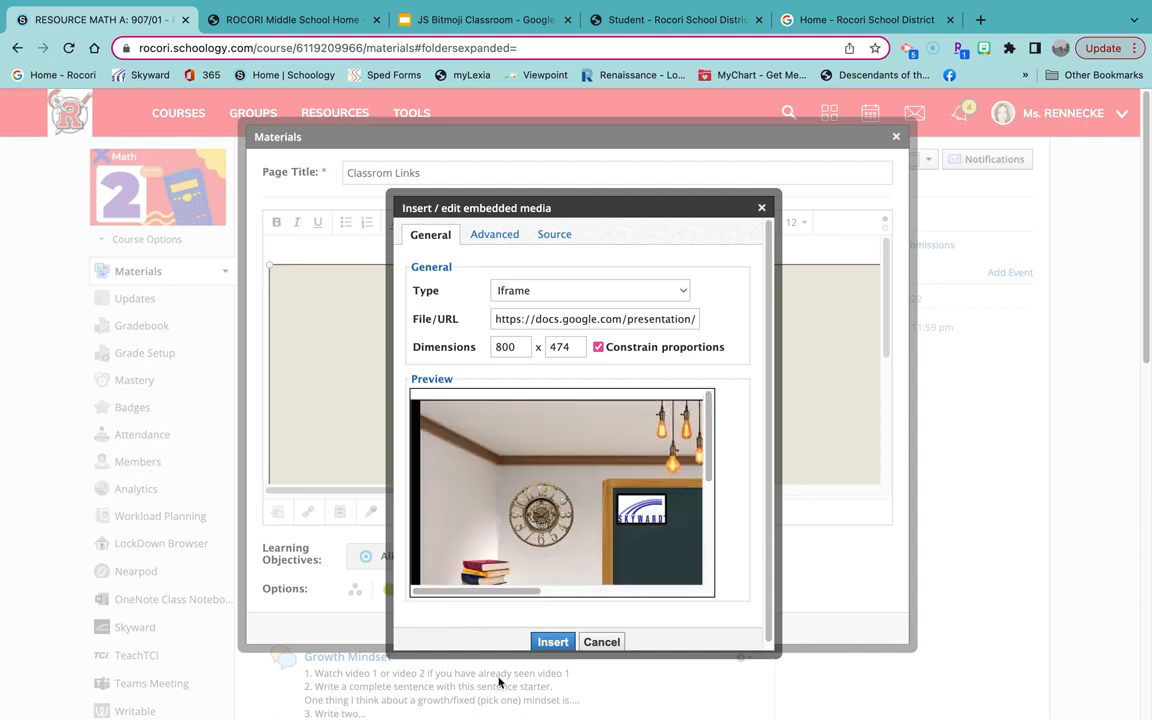
left_click(549, 644)
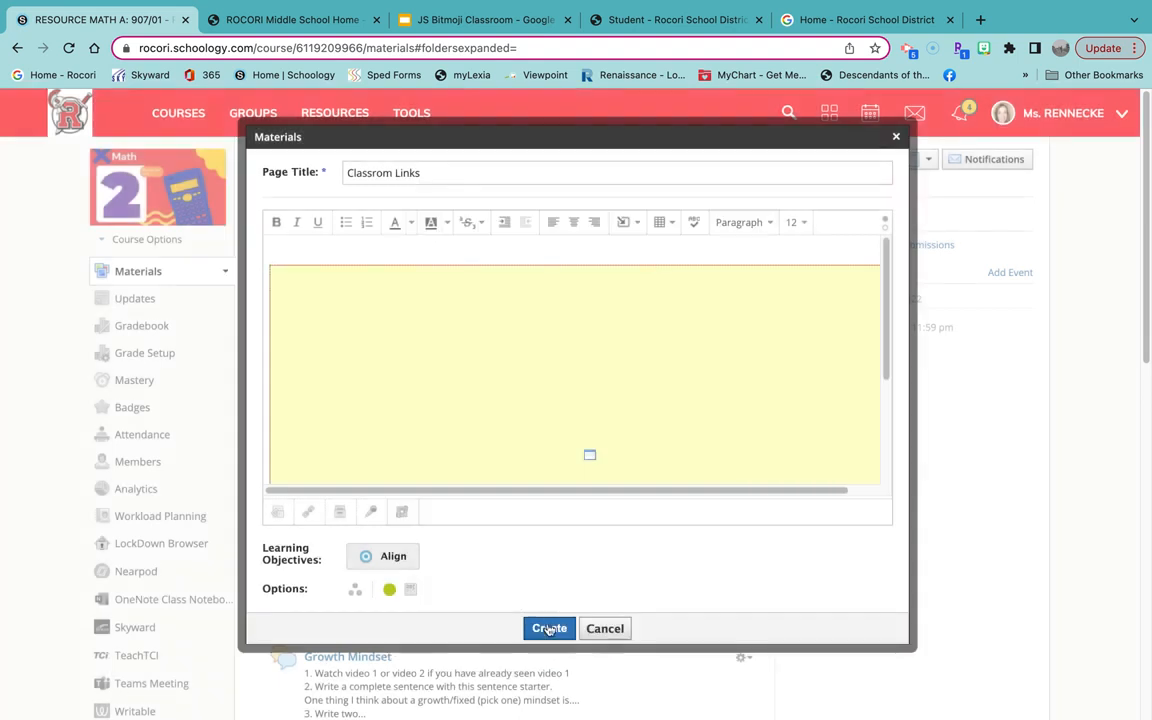
Create the Classrom Links page and find it at the end of the course materials
left_click(549, 628)
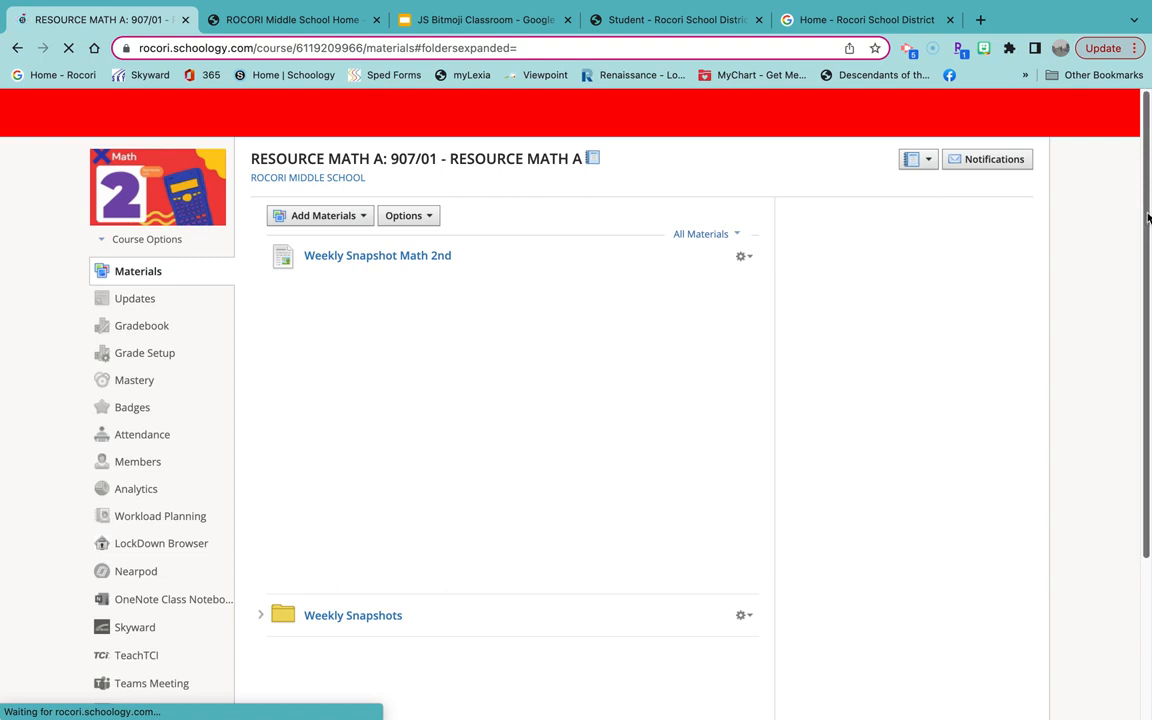
left_click_drag(1147, 218, 1147, 473)
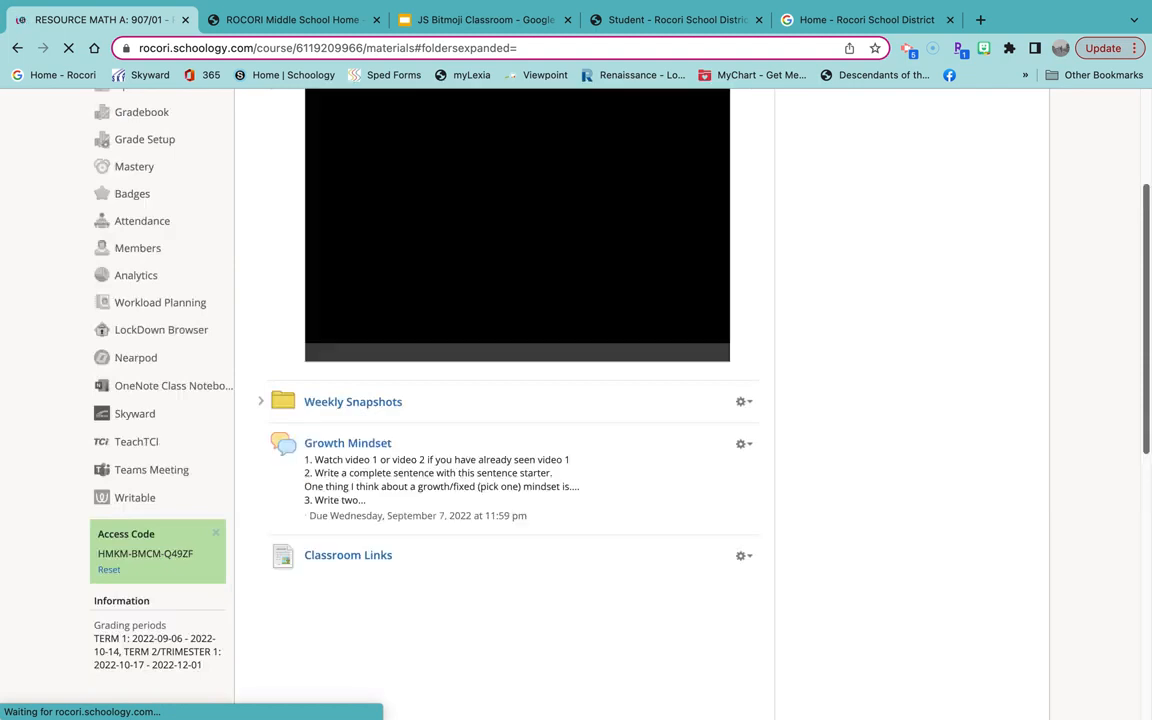
left_click_drag(1146, 345, 1147, 326)
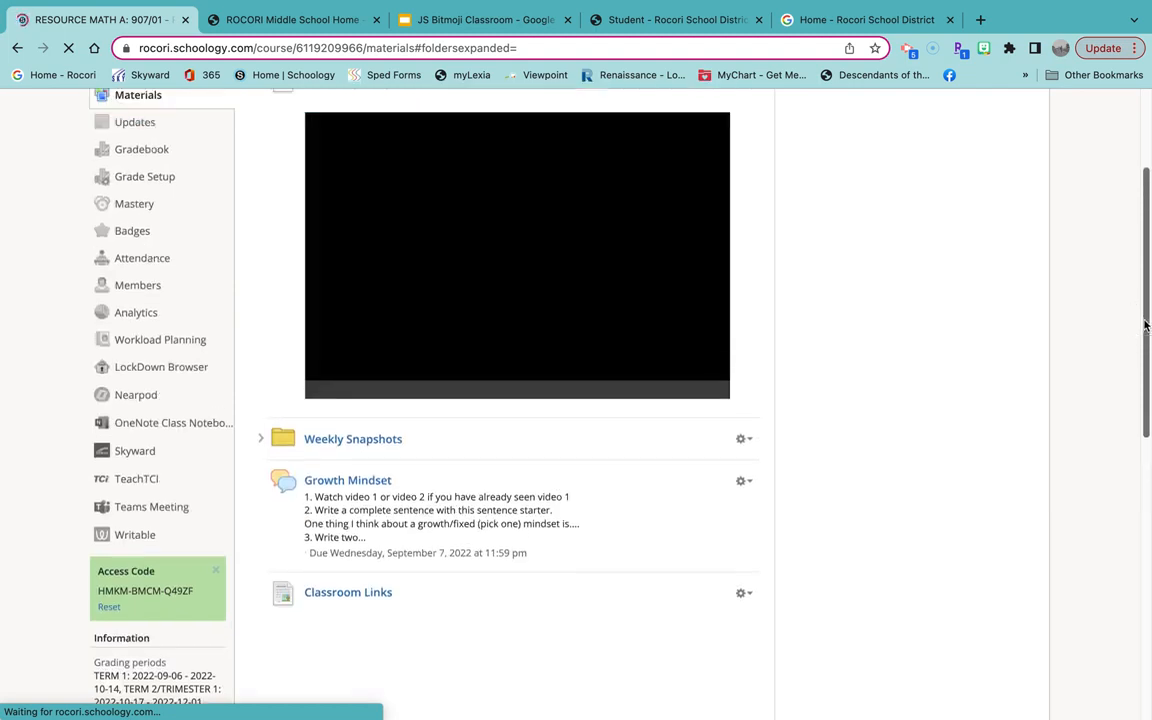
left_click_drag(1147, 277, 1146, 231)
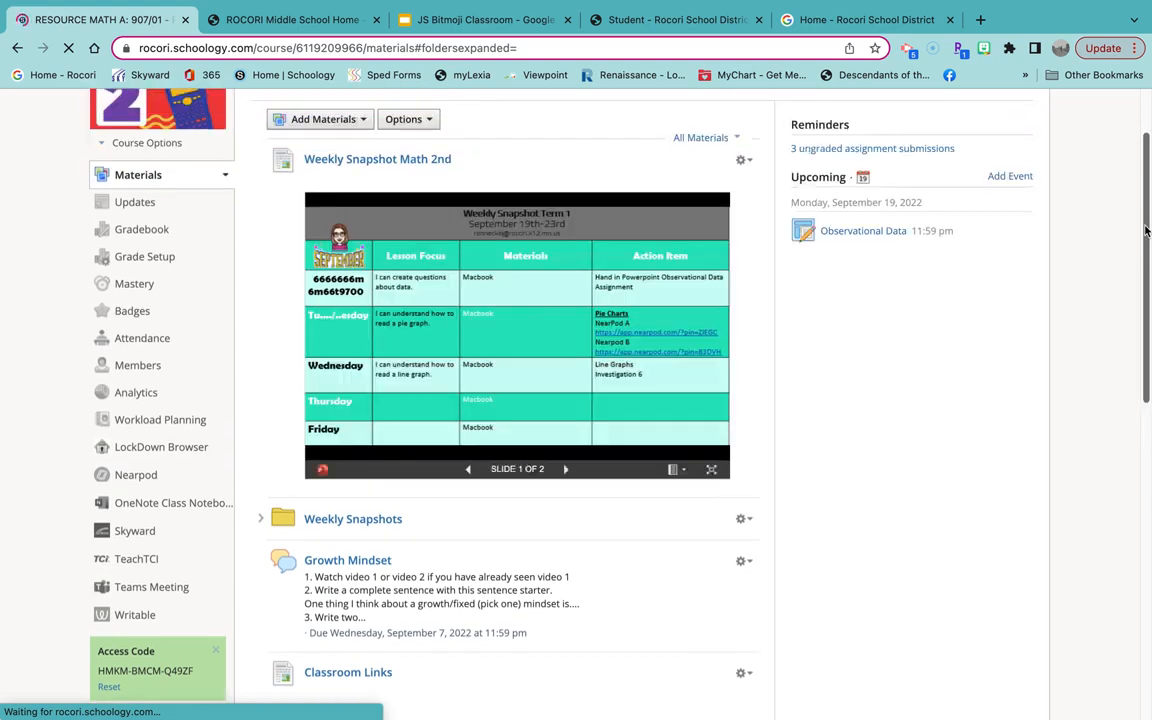
left_click_drag(1150, 277, 1148, 645)
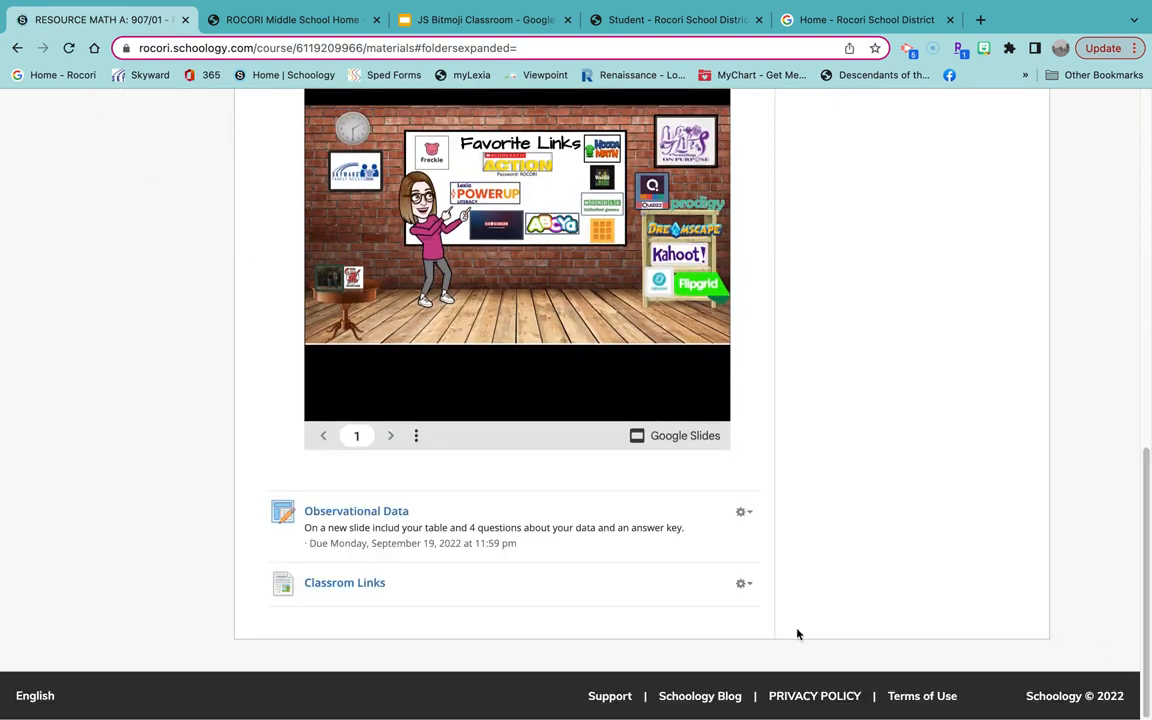
Edit the Classrom Links page to display its content inline in the materials list, save the changes and view the embedded classroom
left_click(745, 585)
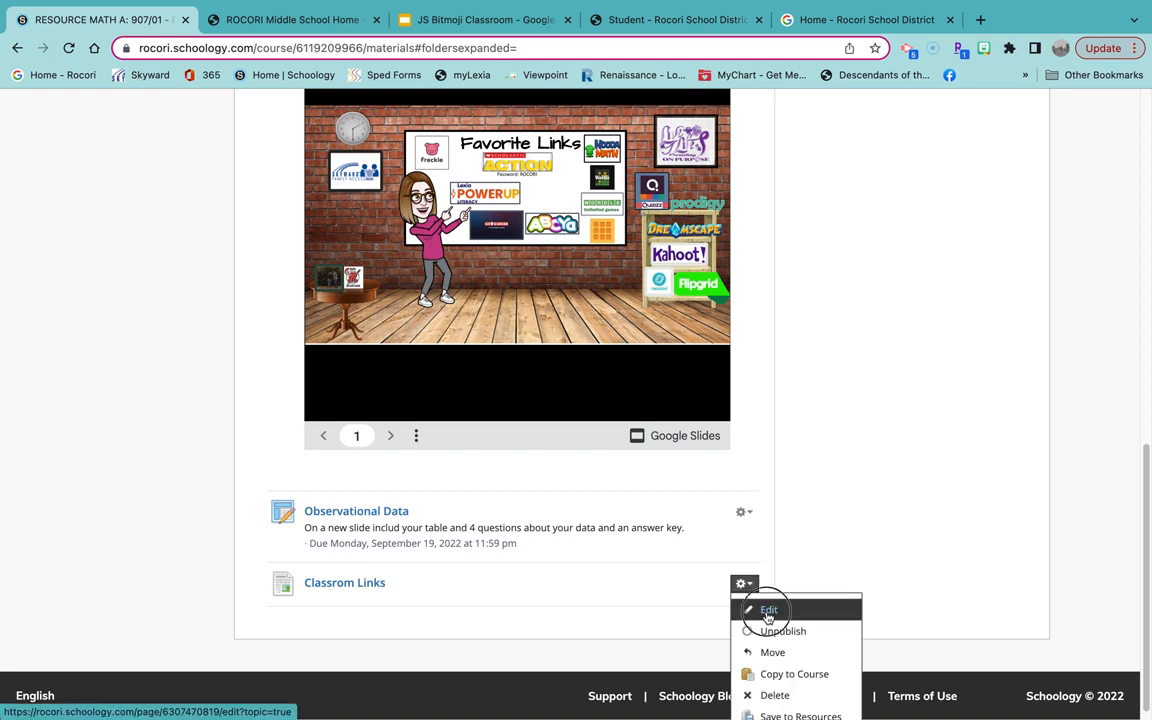
left_click(768, 610)
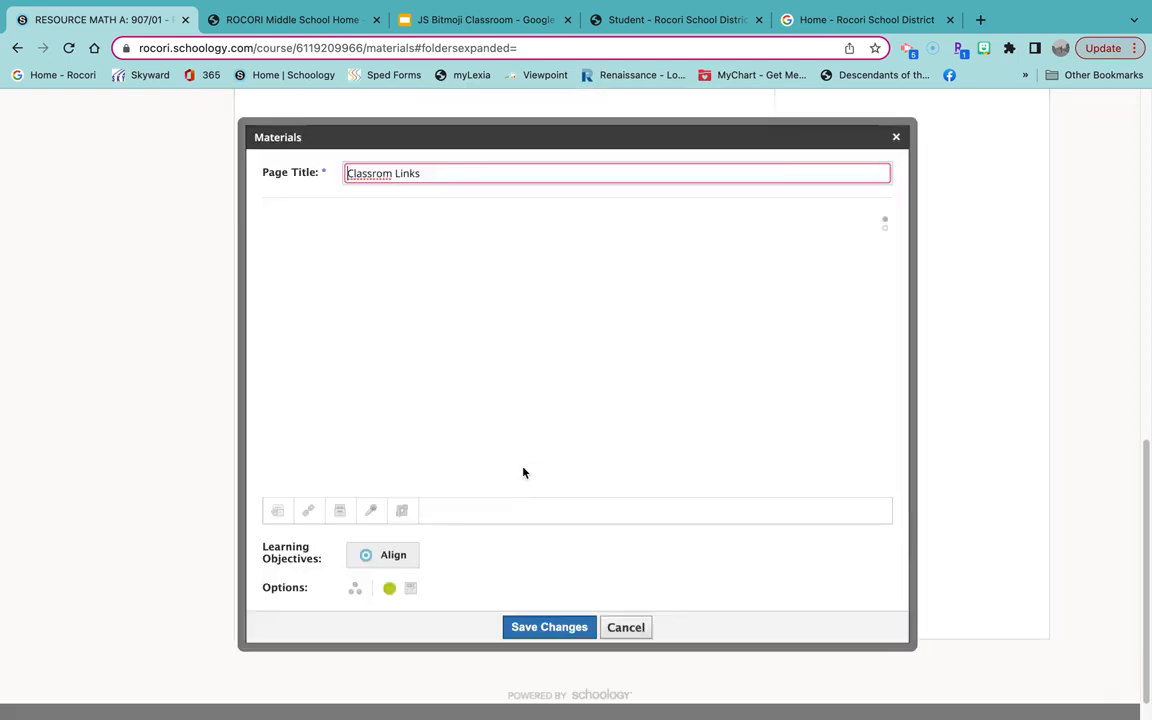
left_click(410, 592)
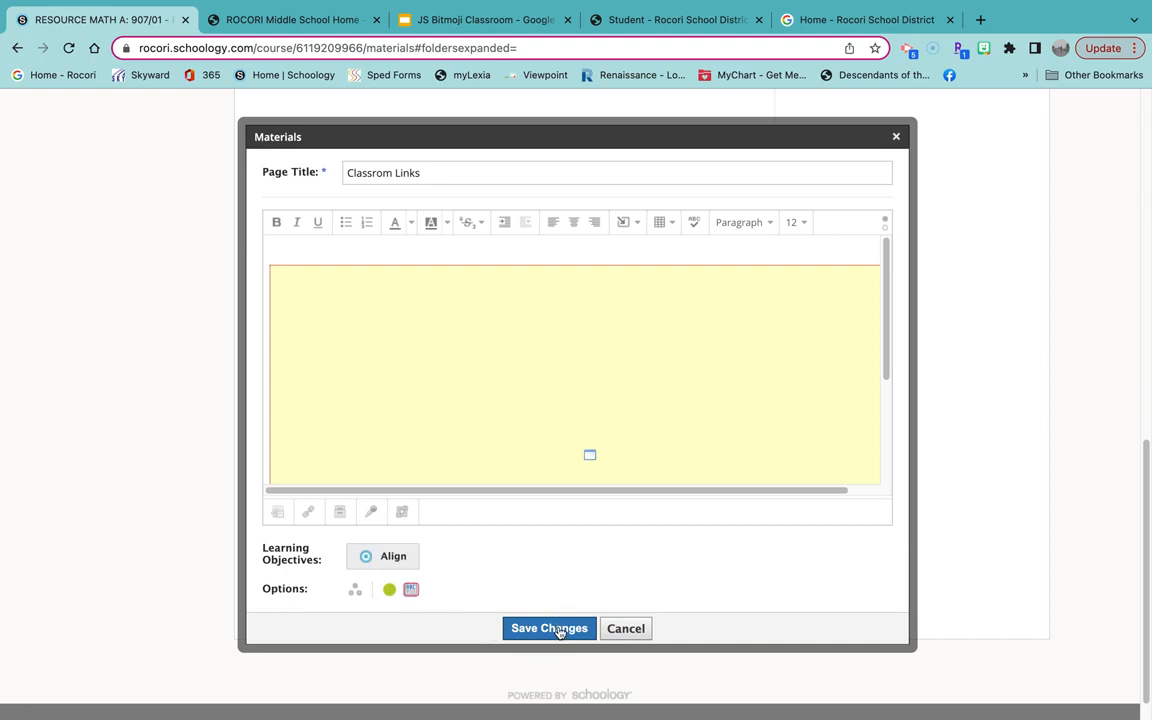
left_click(556, 629)
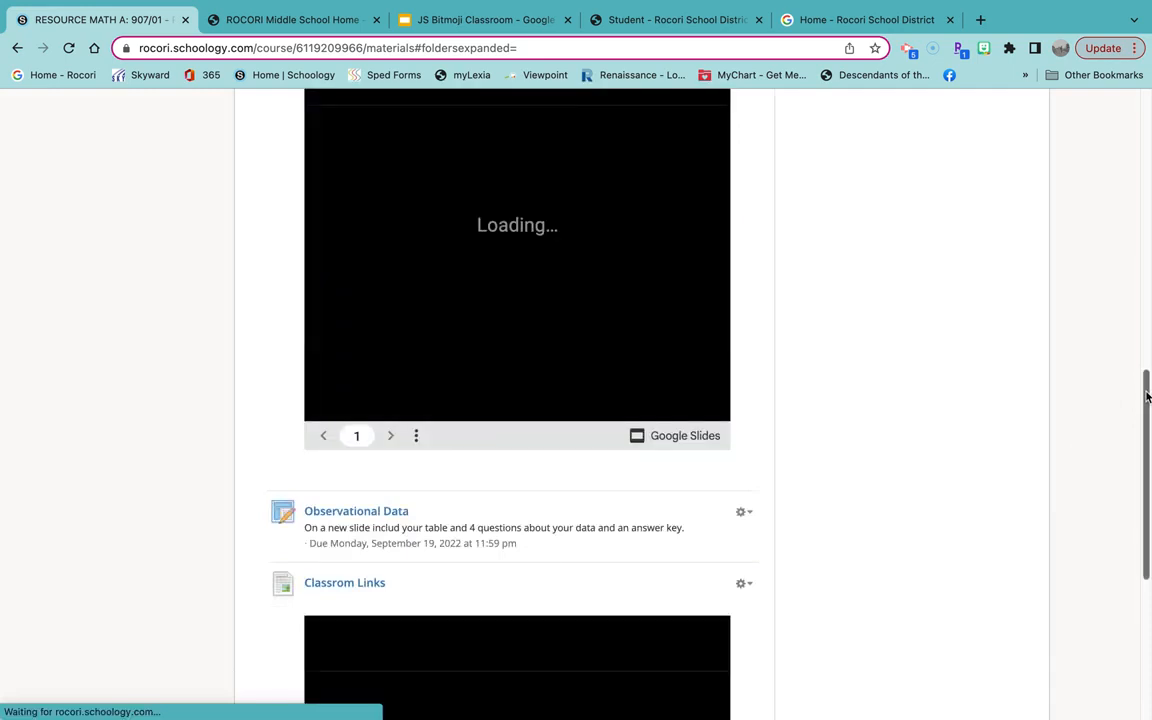
left_click_drag(1146, 392, 1147, 497)
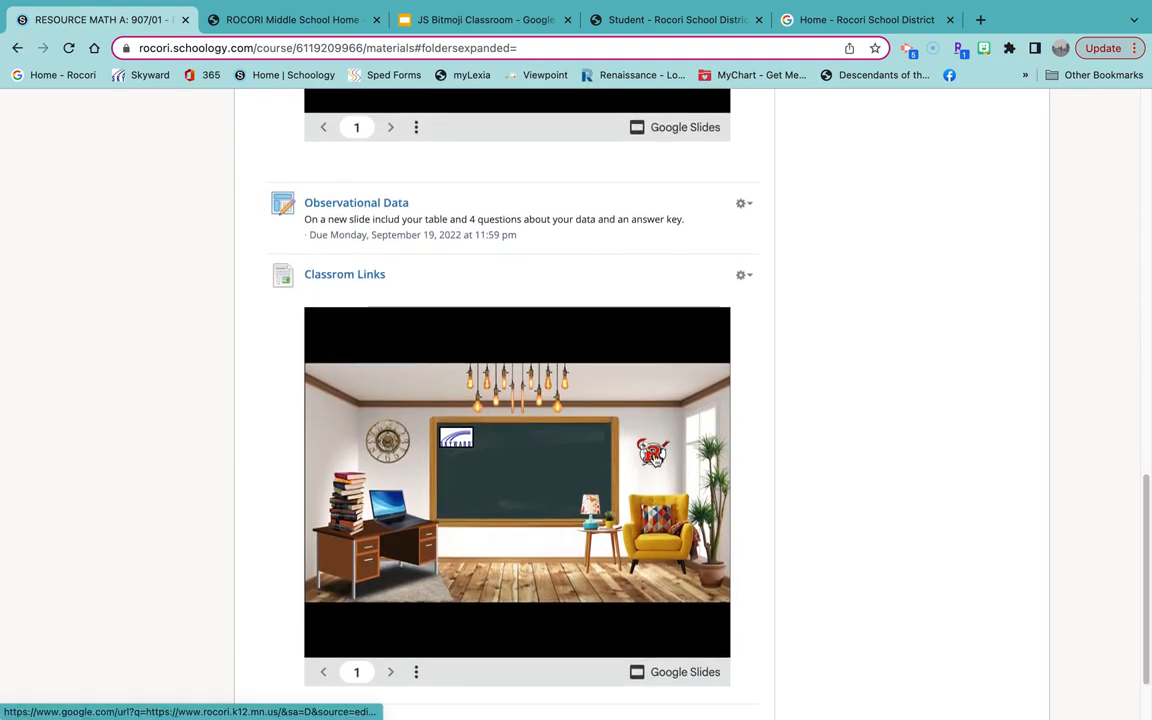
Test the school logo link in the embedded Classrom Links classroom, return to the course materials and review the embedded Favorite Links classroom above it
left_click(655, 459)
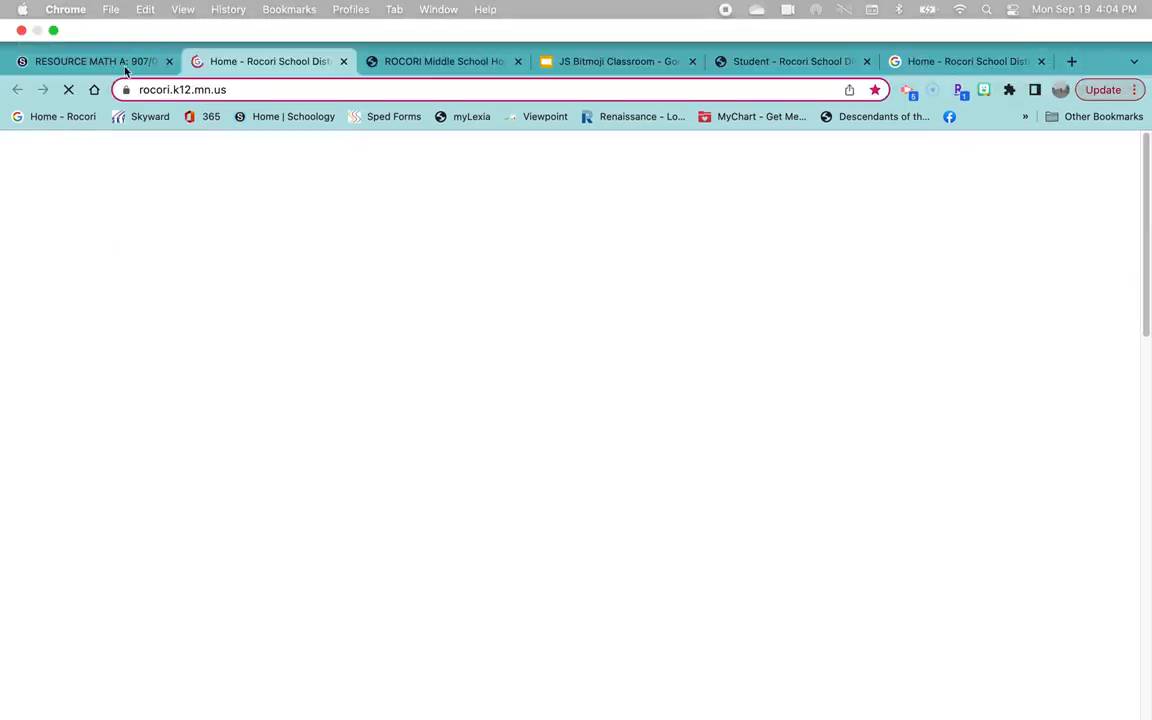
left_click(123, 62)
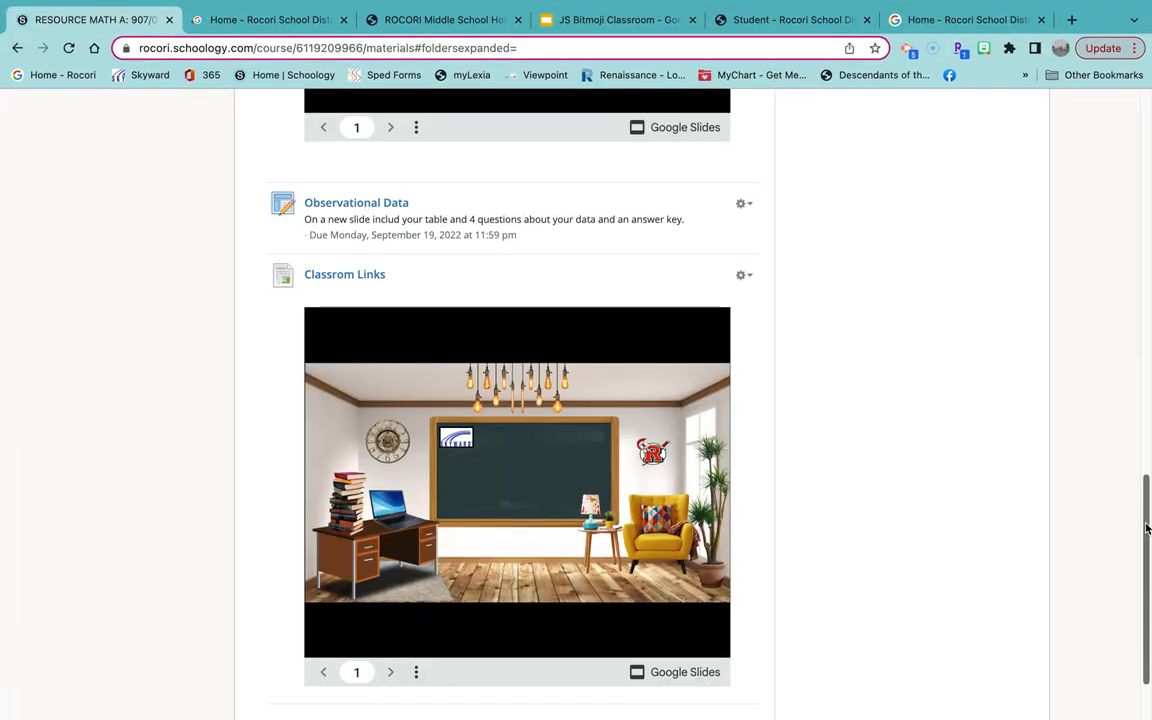
left_click(1140, 425)
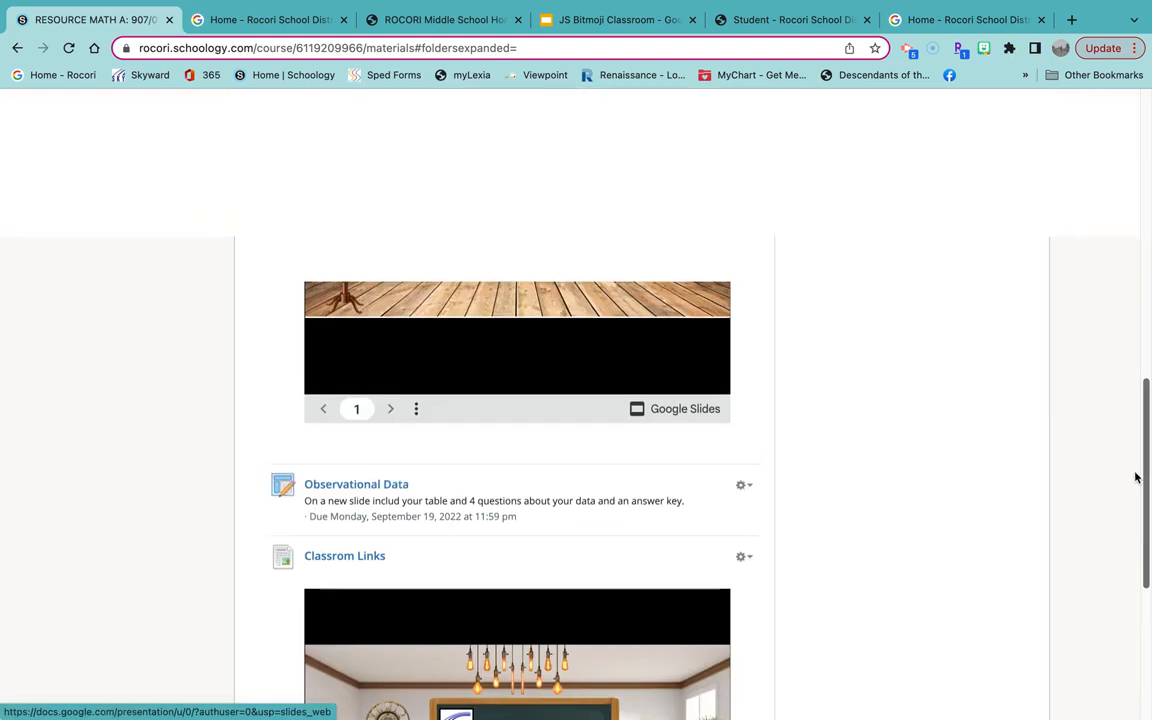
left_click_drag(1140, 425, 1140, 405)
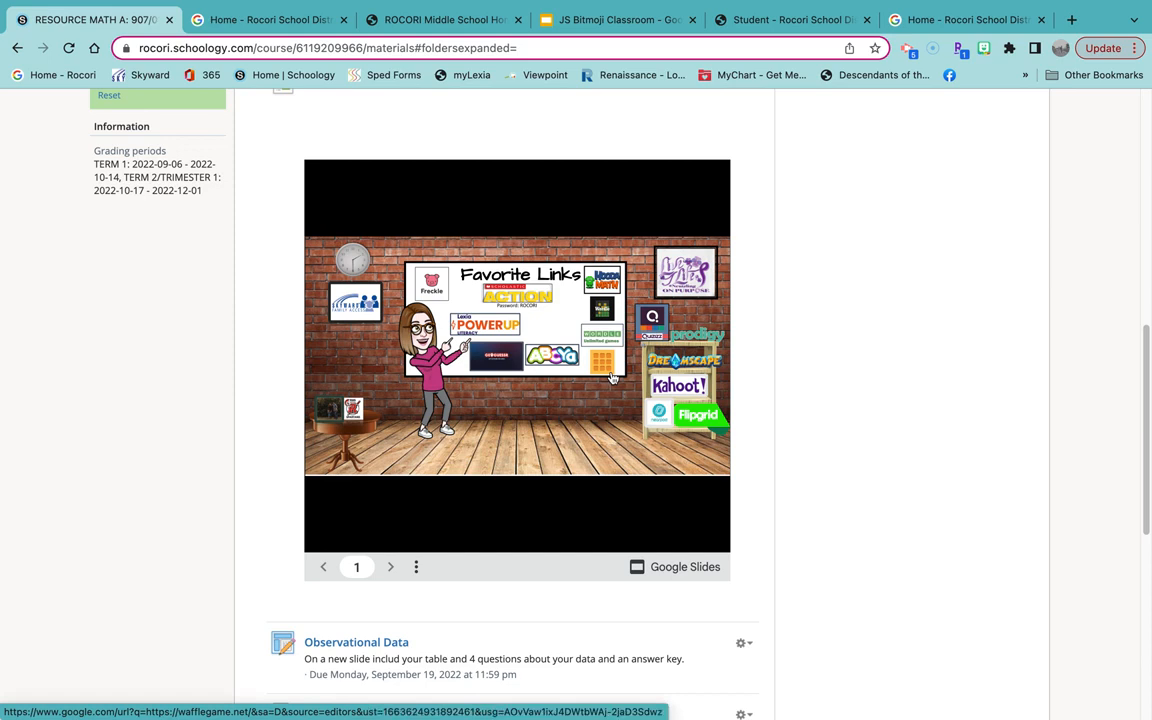
left_click_drag(1142, 443, 1140, 586)
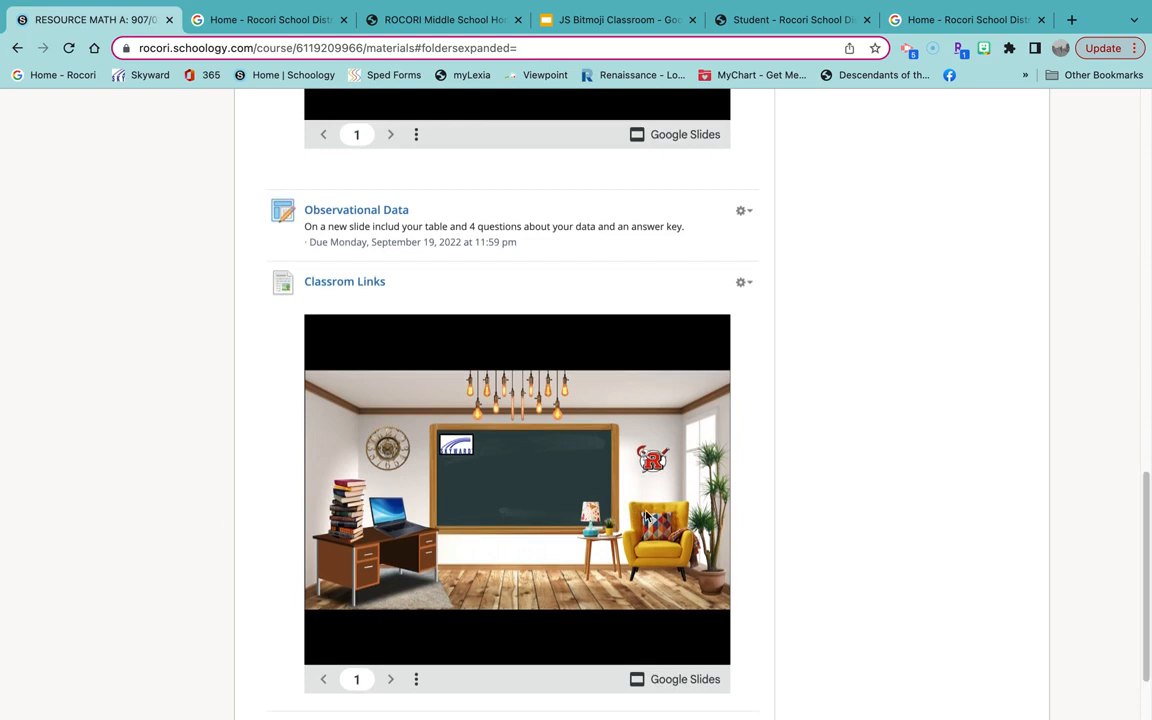
mouse_move(610, 716)
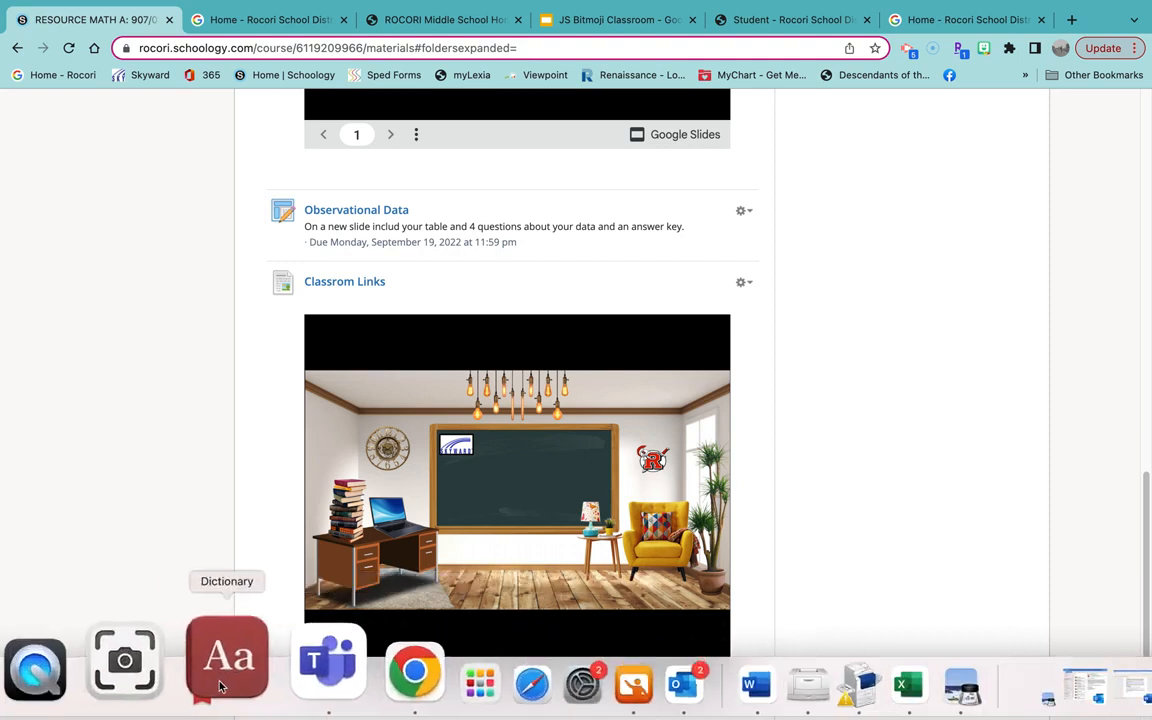
left_click(118, 665)
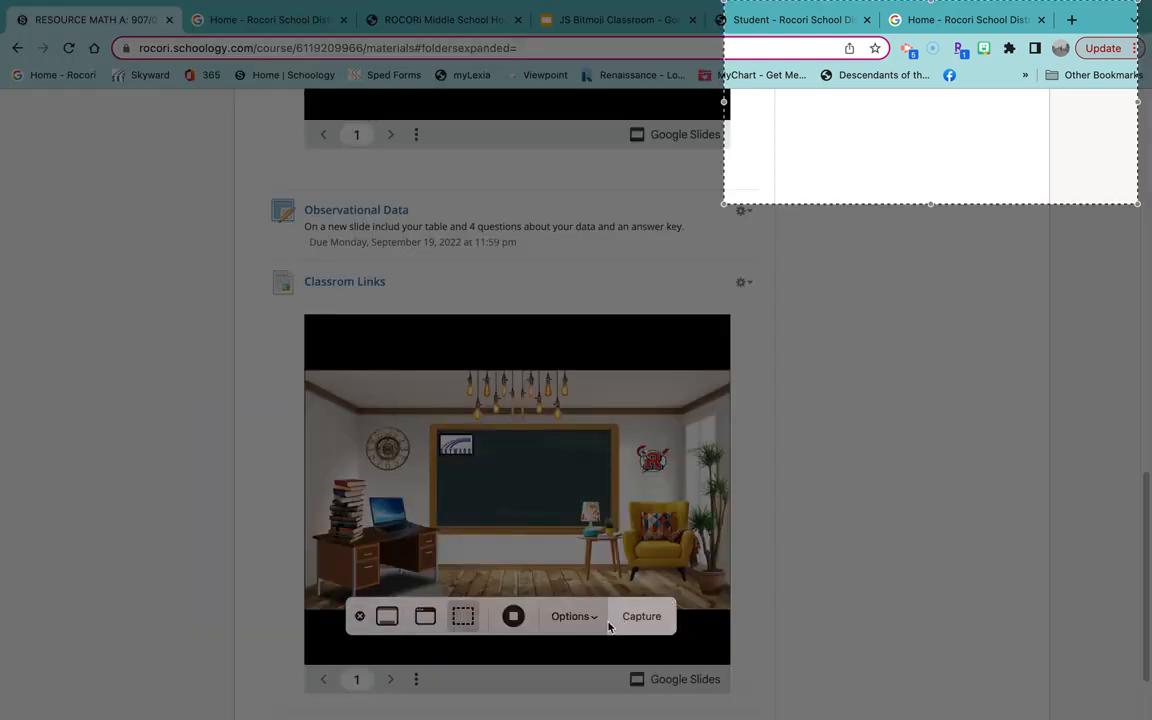